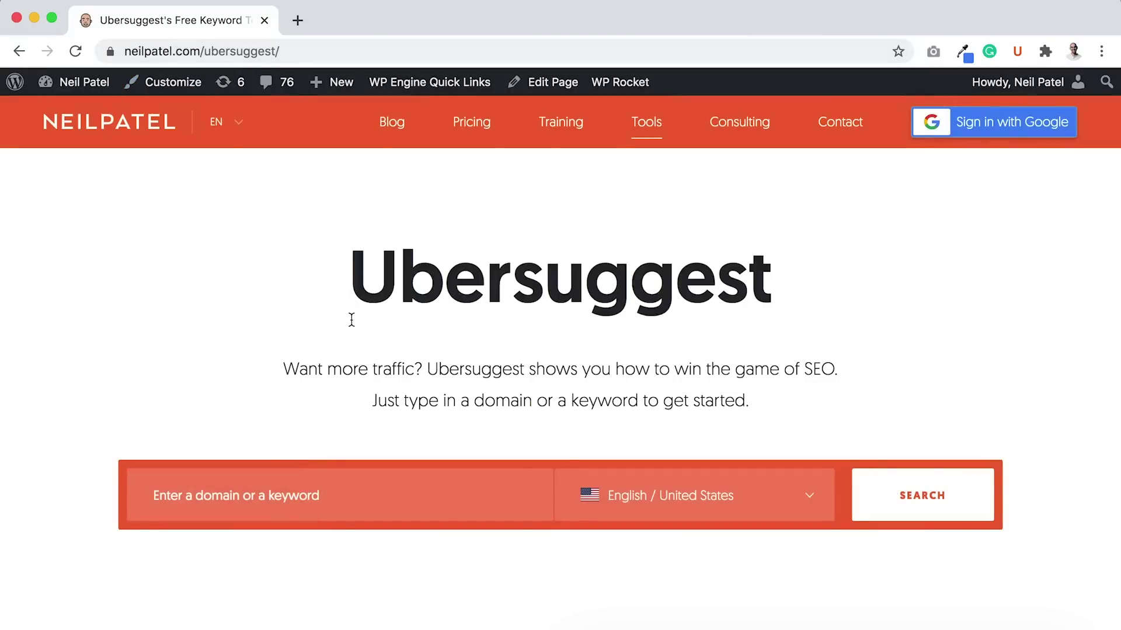
Look up neilpatel.com in Ubersuggest and dismiss the getting-started steps banner.
click(241, 483)
text(n)
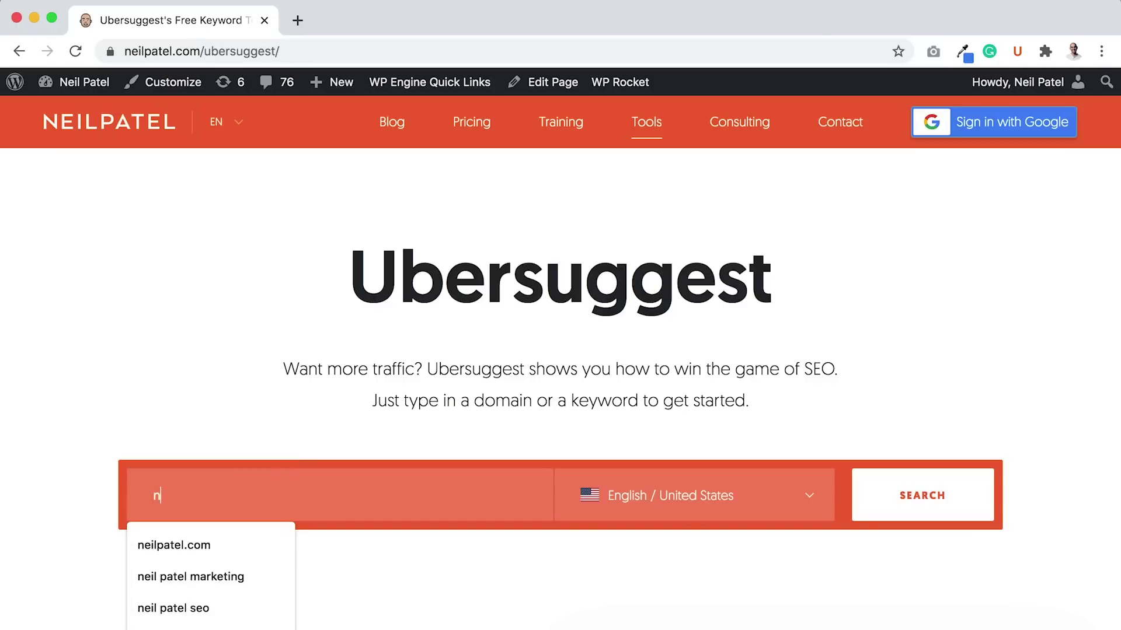
text(eilpatel.com)
key(Return)
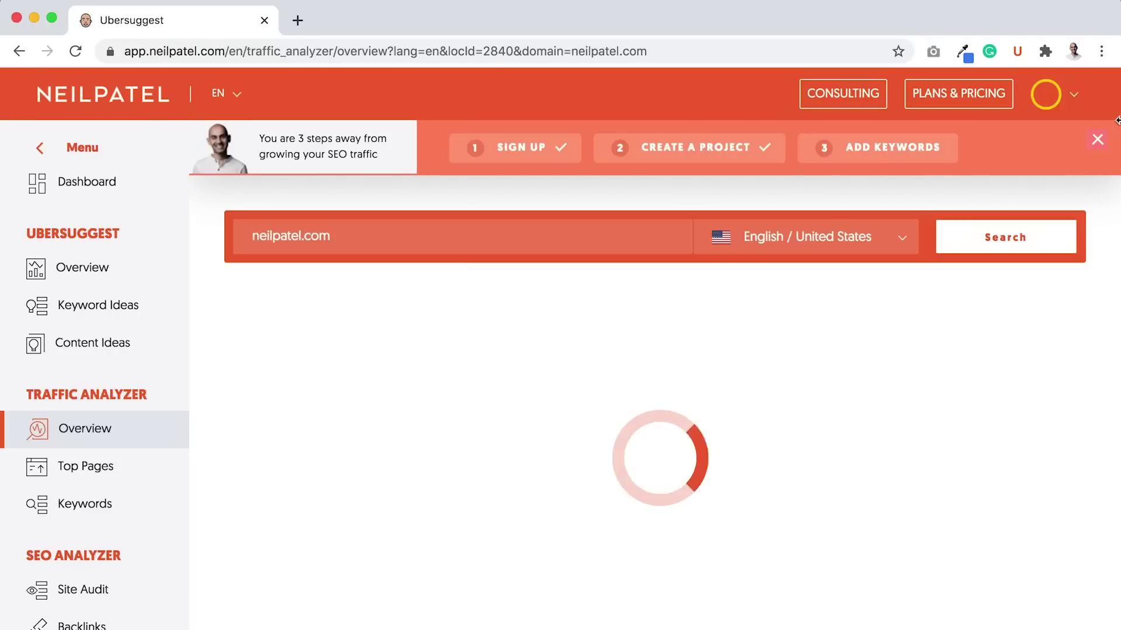
click(1098, 140)
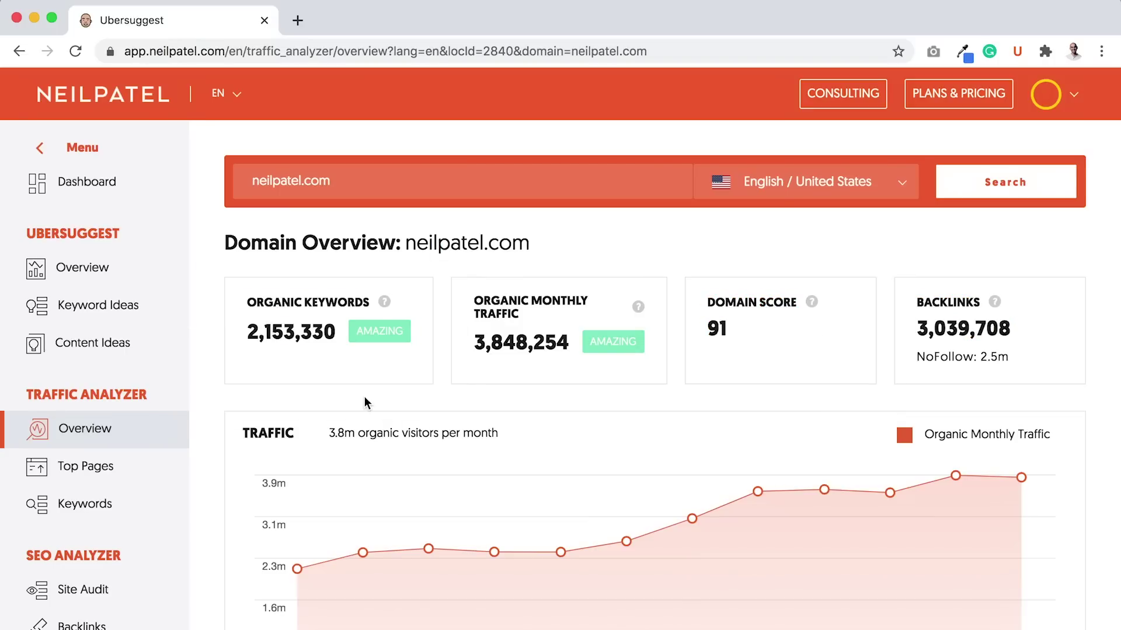
scroll(753, 547, down, 10)
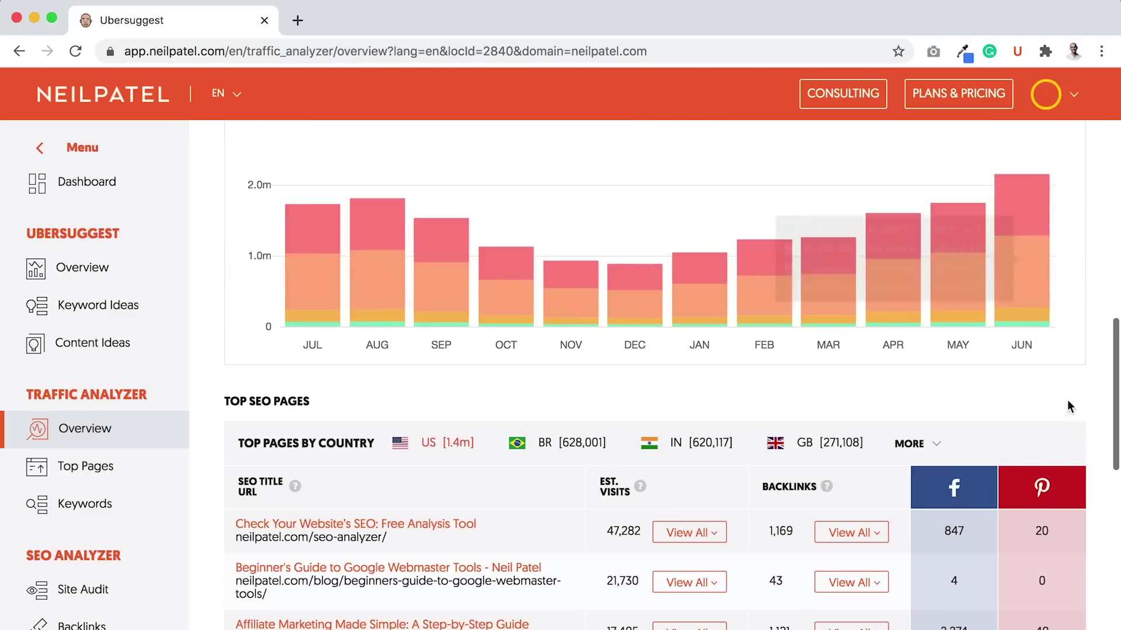
scroll(1087, 412, down, 6)
scroll(1087, 412, up, 15)
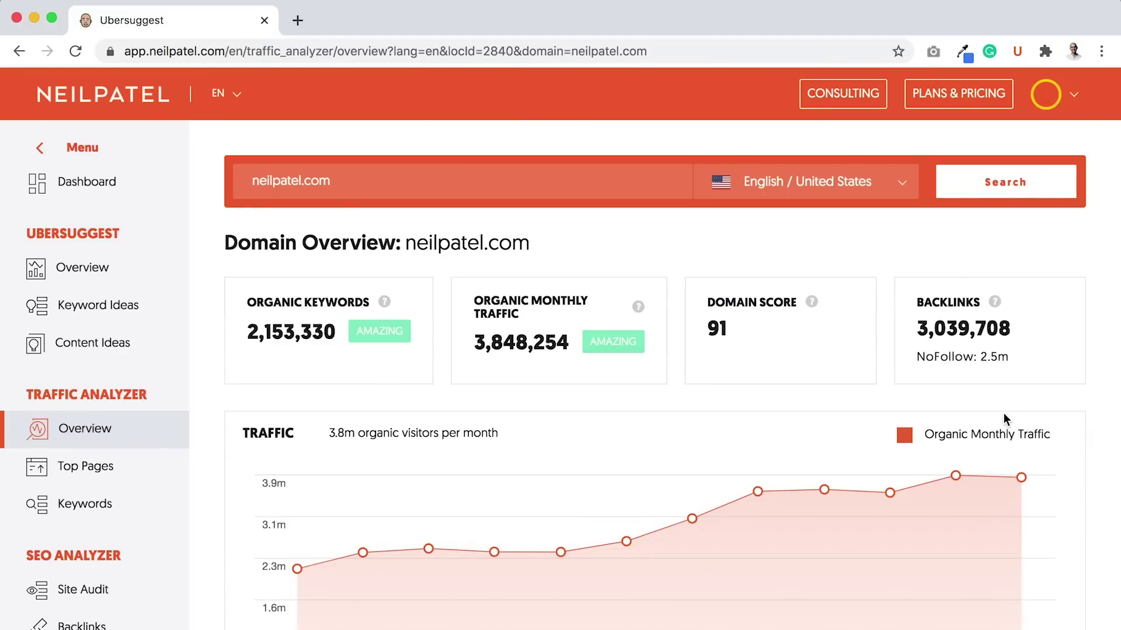
scroll(49, 465, down, 3)
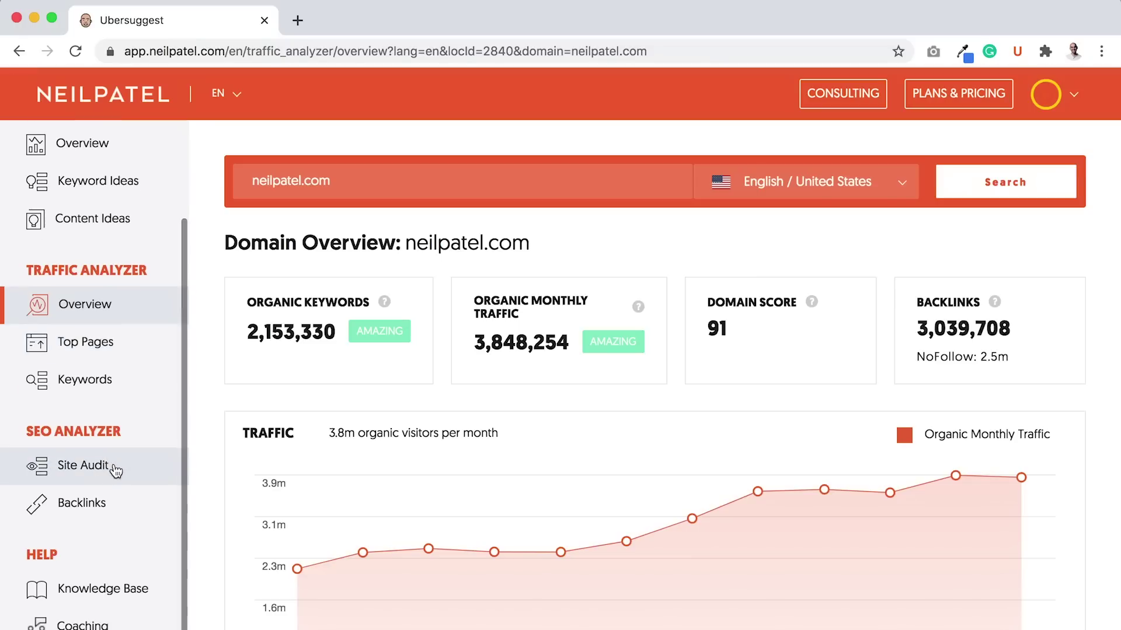
Run the Site Audit for neilpatel.com and review its summary: score 82, 56 critical errors, 137 warnings.
click(115, 470)
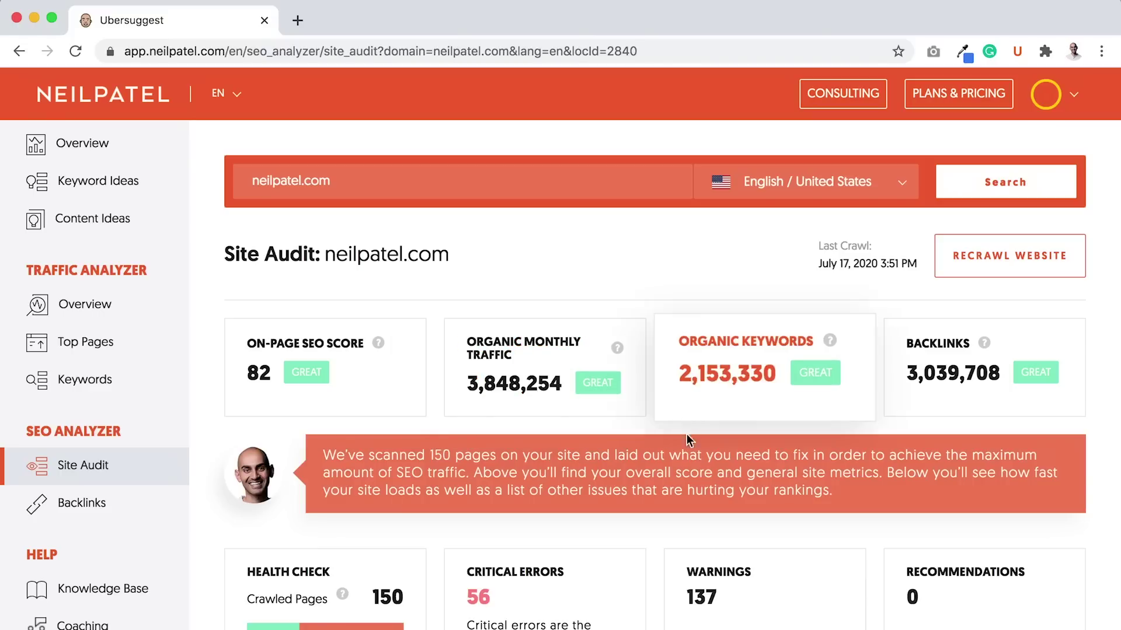
triple_click(678, 469)
scroll(677, 468, down, 3)
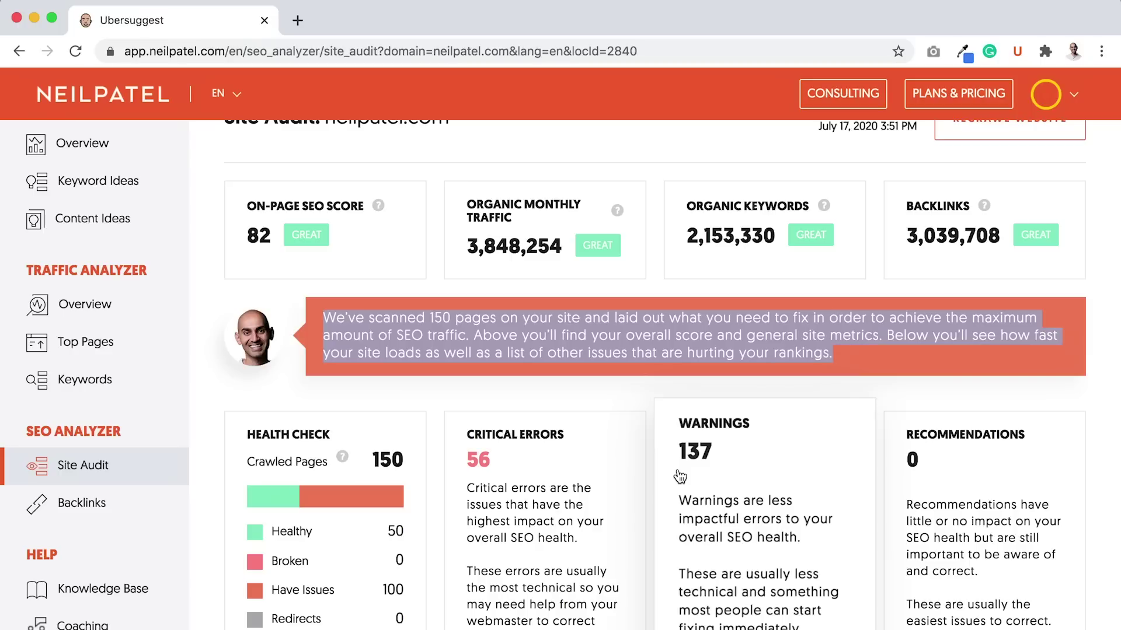
scroll(265, 470, down, 3)
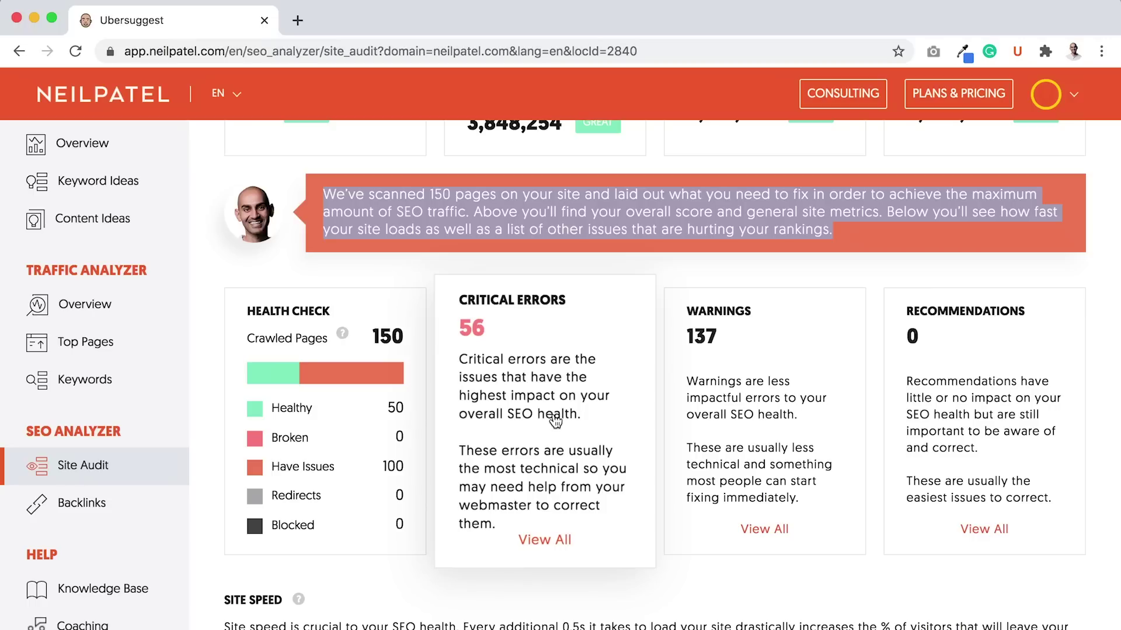
scroll(557, 417, down, 4)
scroll(564, 387, down, 2)
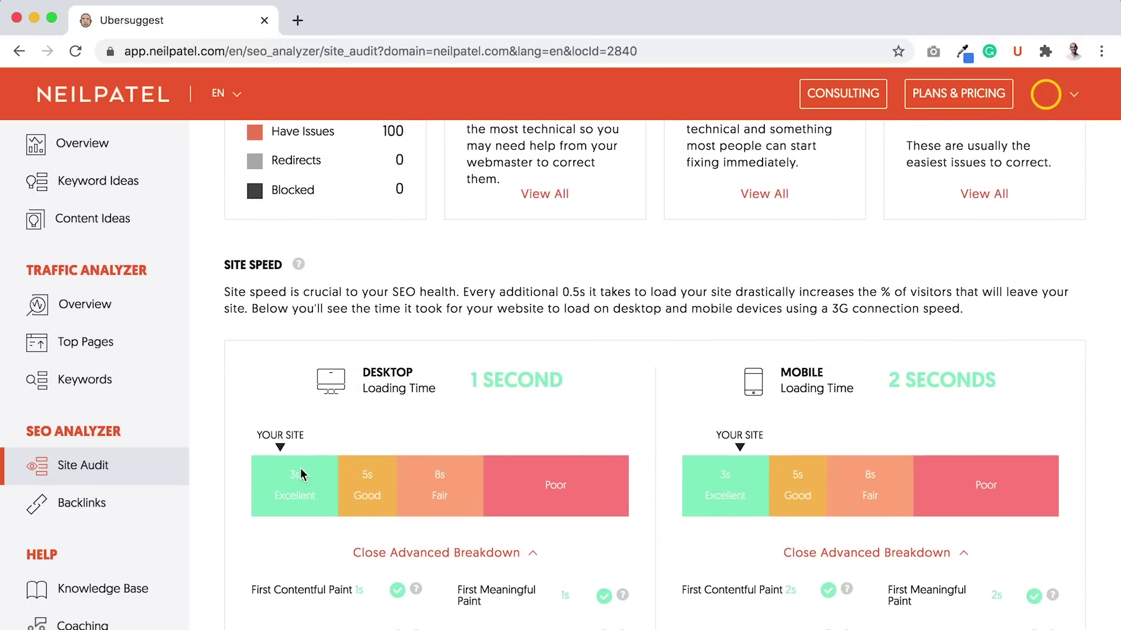
scroll(744, 421, down, 3)
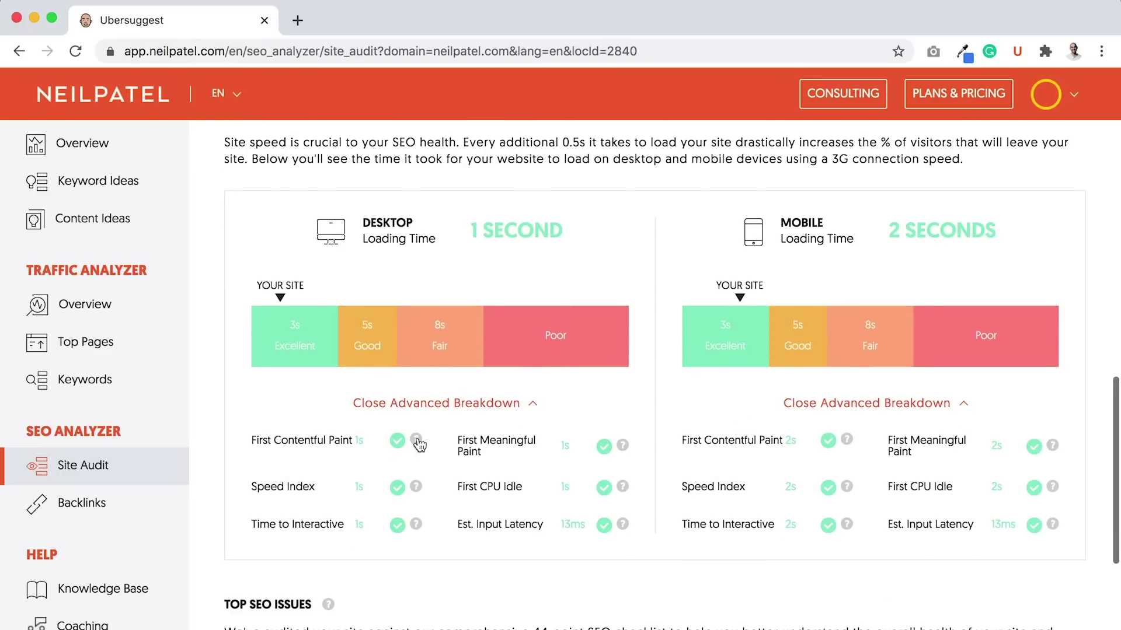
mouse_move(417, 441)
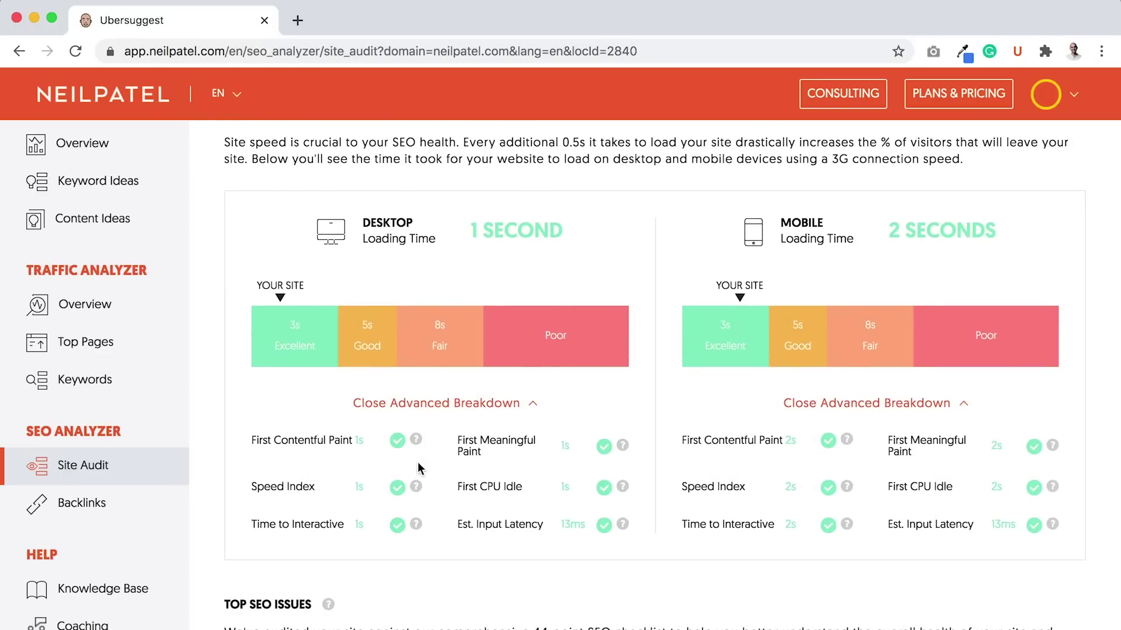
mouse_move(417, 491)
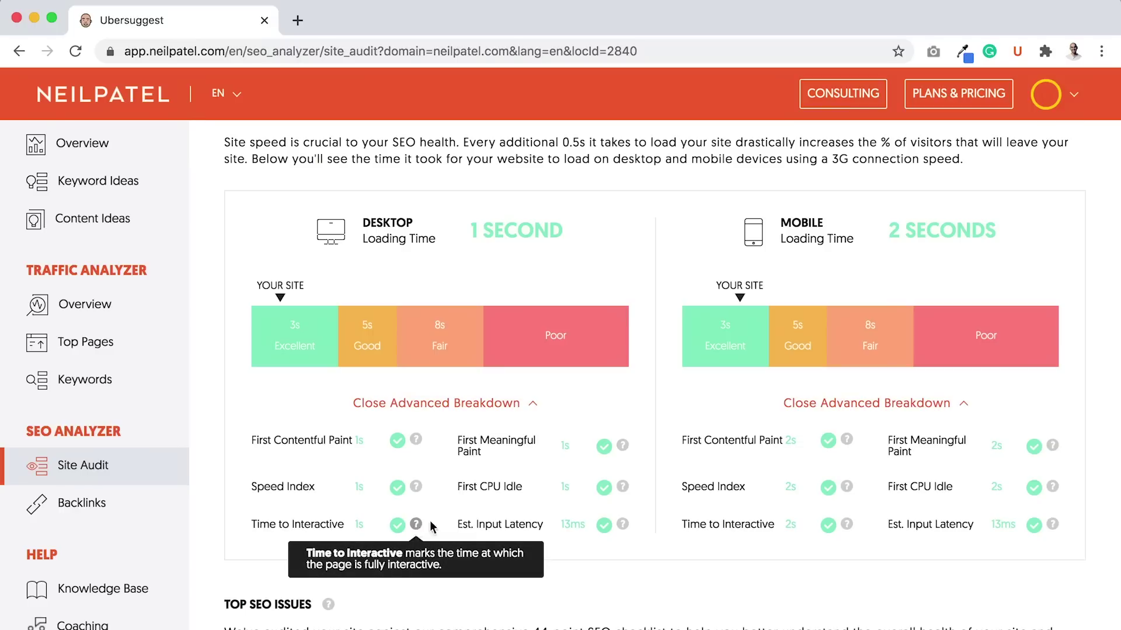
scroll(629, 527, down, 5)
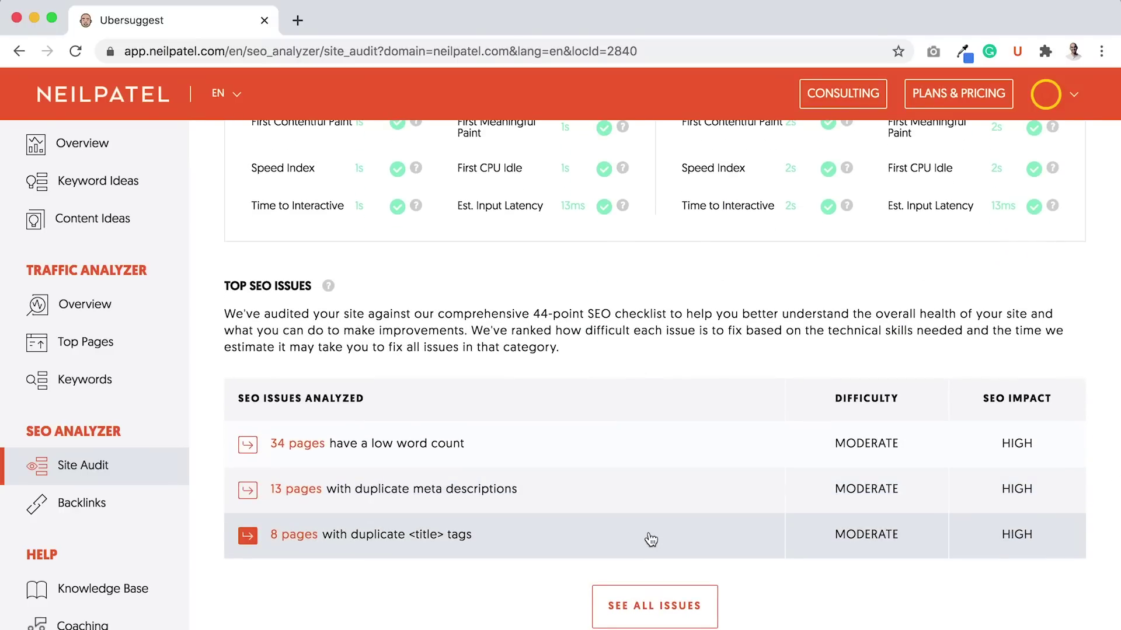
scroll(650, 539, up, 15)
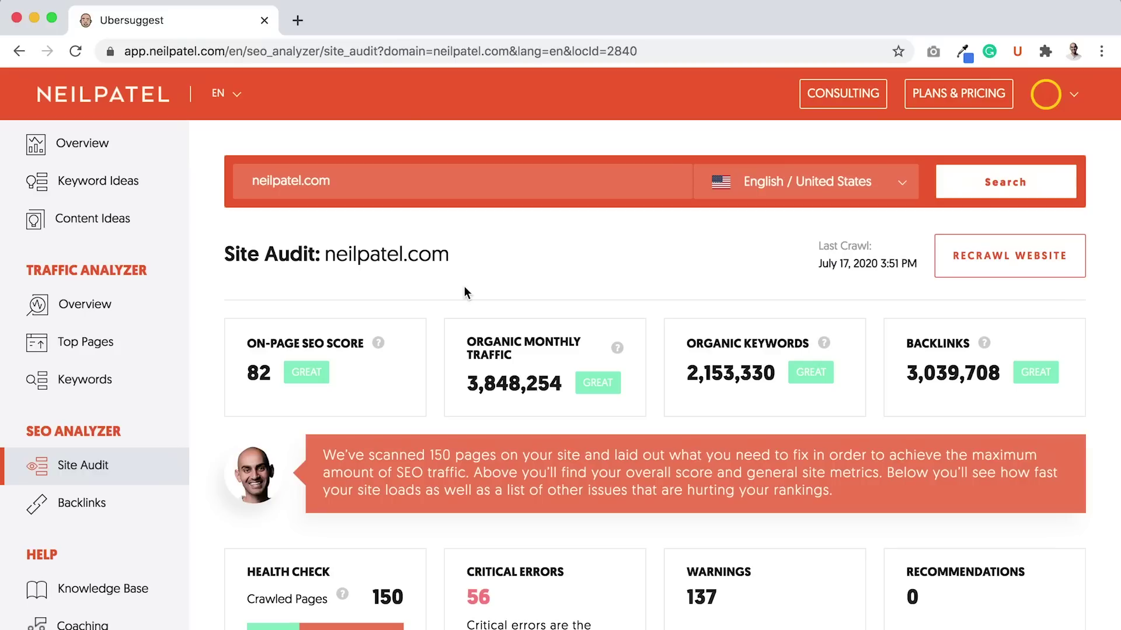
scroll(464, 286, down, 5)
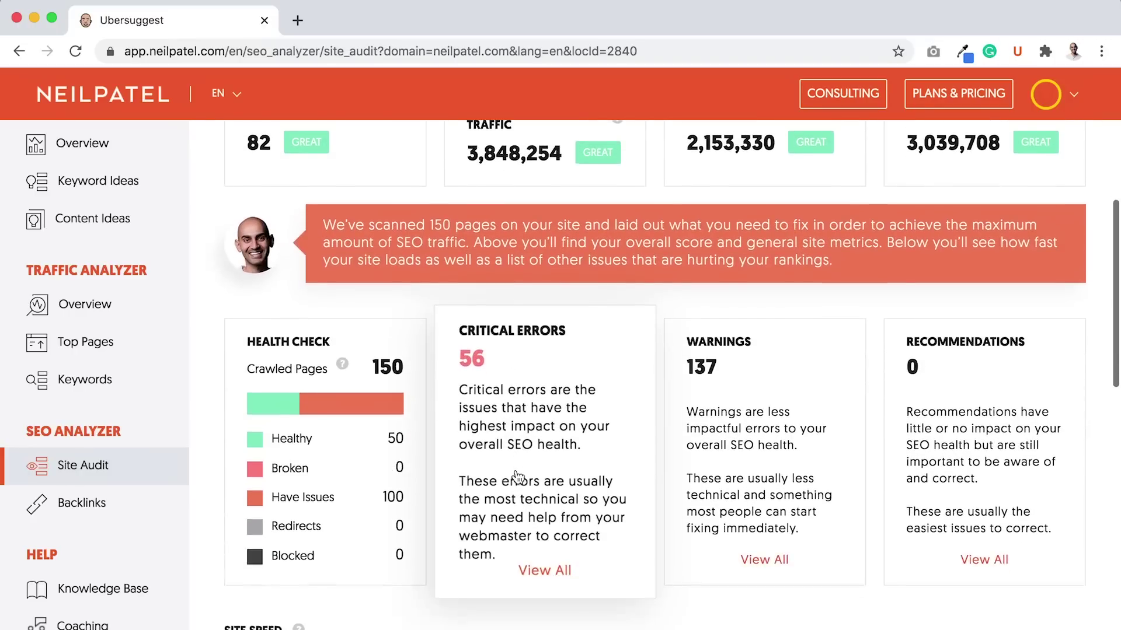
View all critical errors and read the low word count issue's explanation.
click(542, 550)
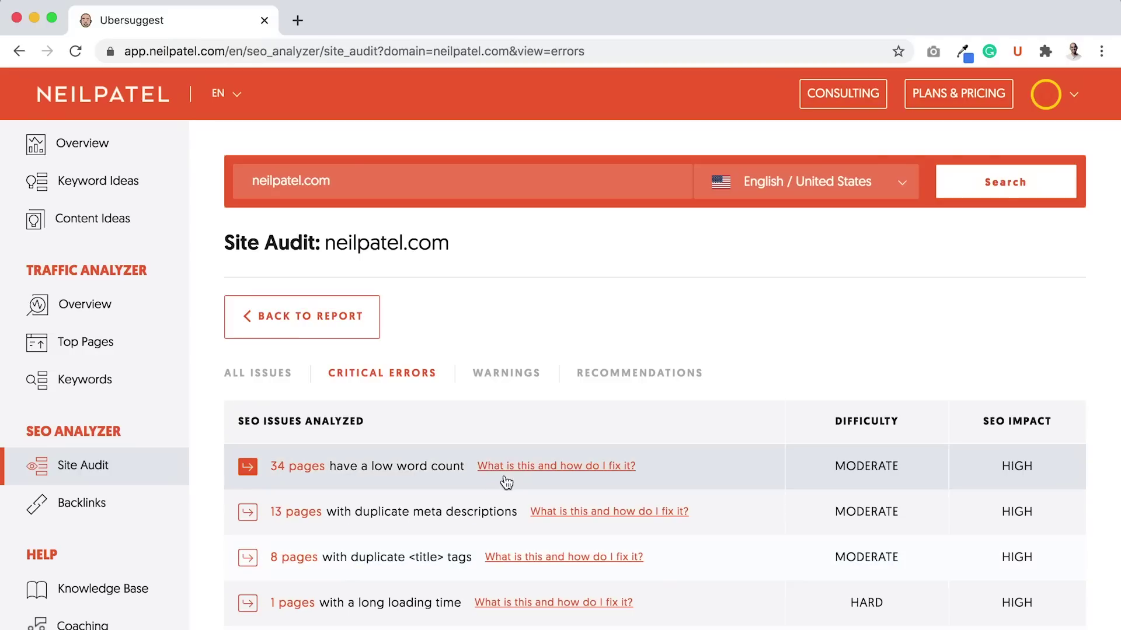
click(531, 467)
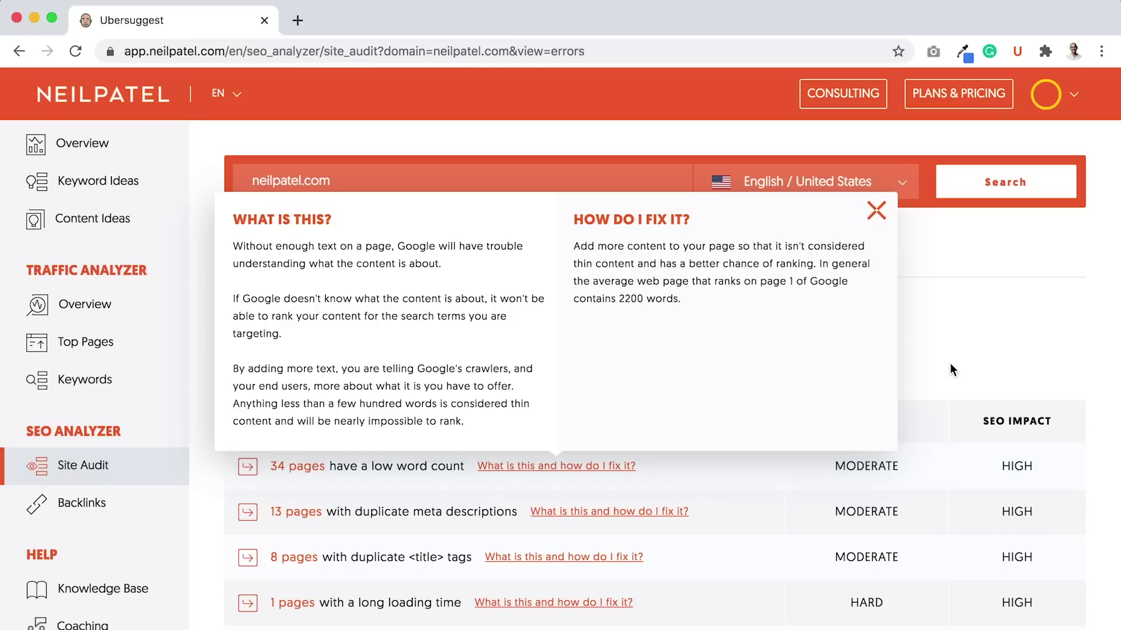
click(876, 211)
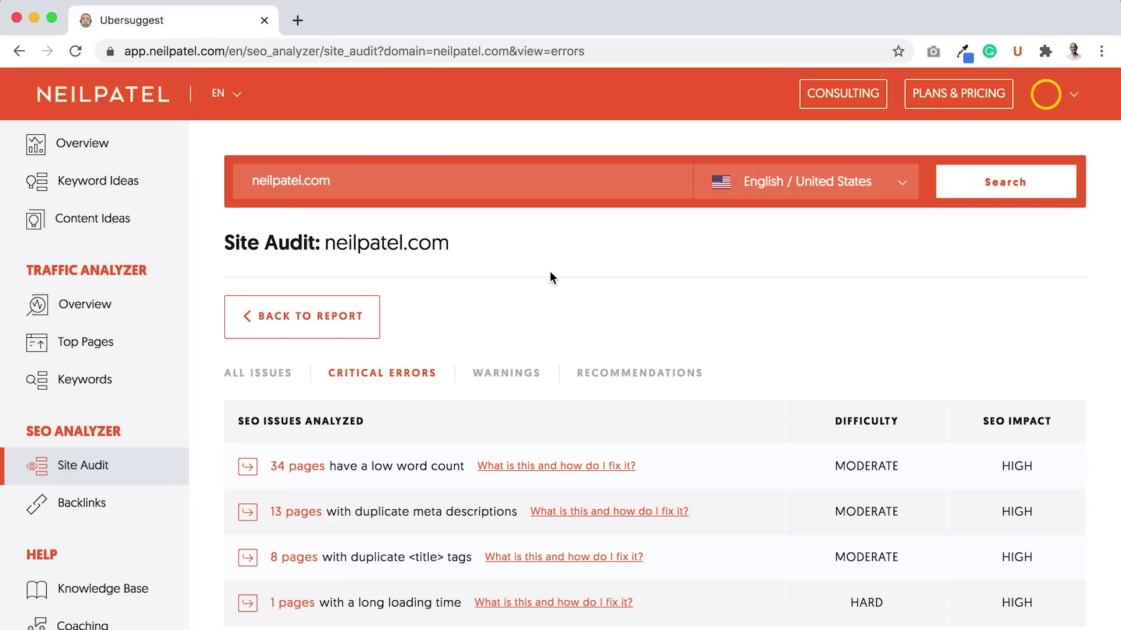
List the 34 low-word-count pages and open neilpatel.com/about/ (64 words) in a new tab.
scroll(831, 357, down, 3)
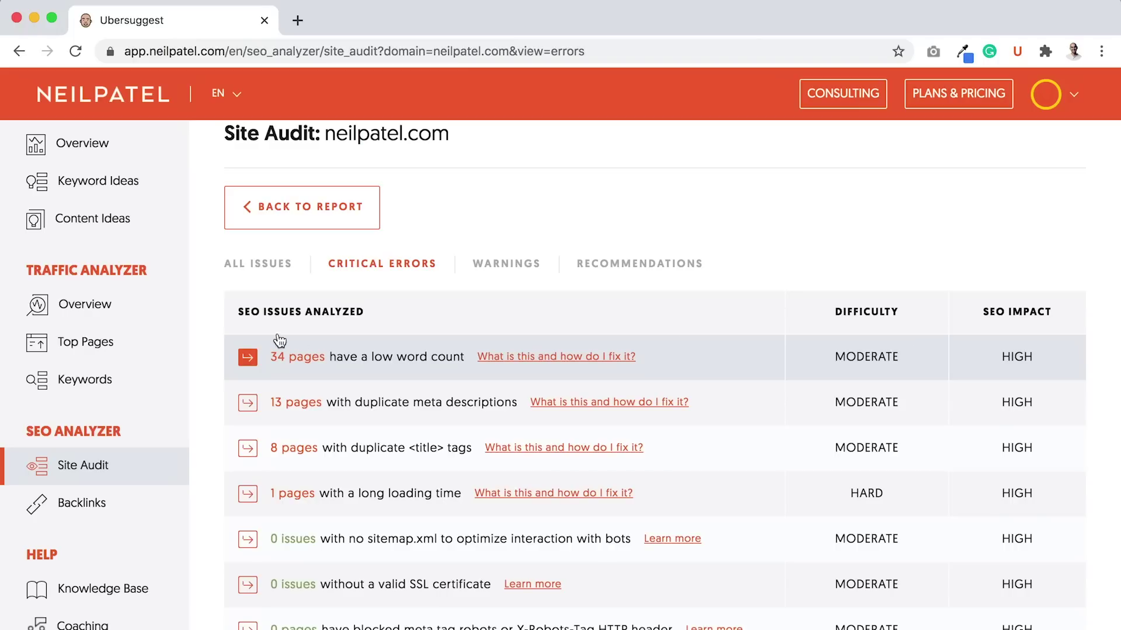
click(301, 362)
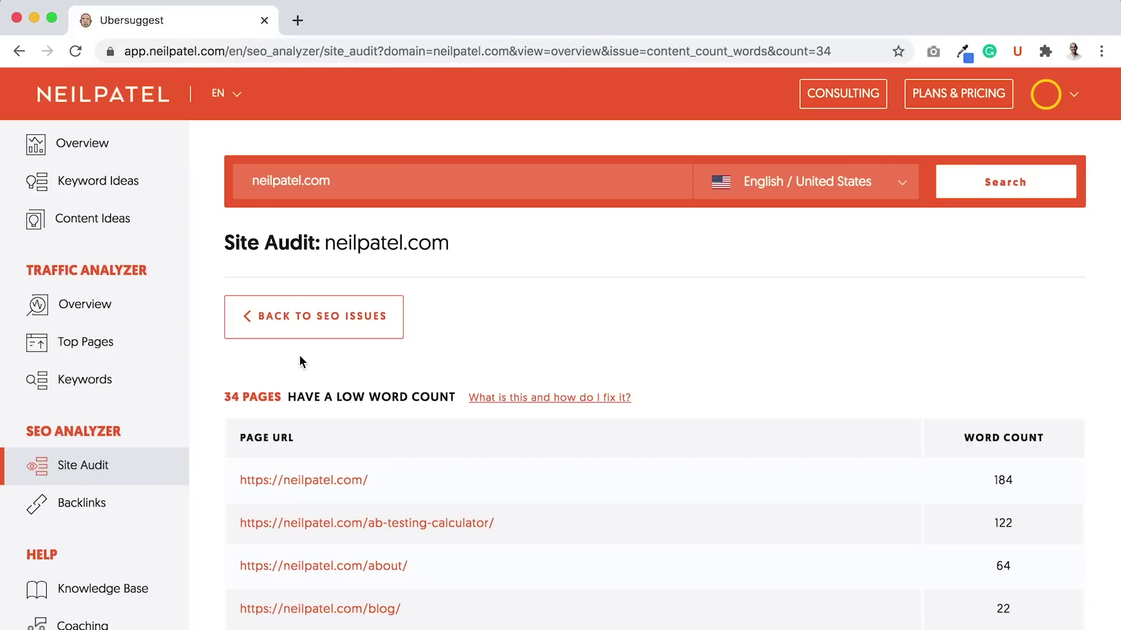
super+click(390, 567)
Look over the about page in its new tab, then return to the low word count results.
click(373, 19)
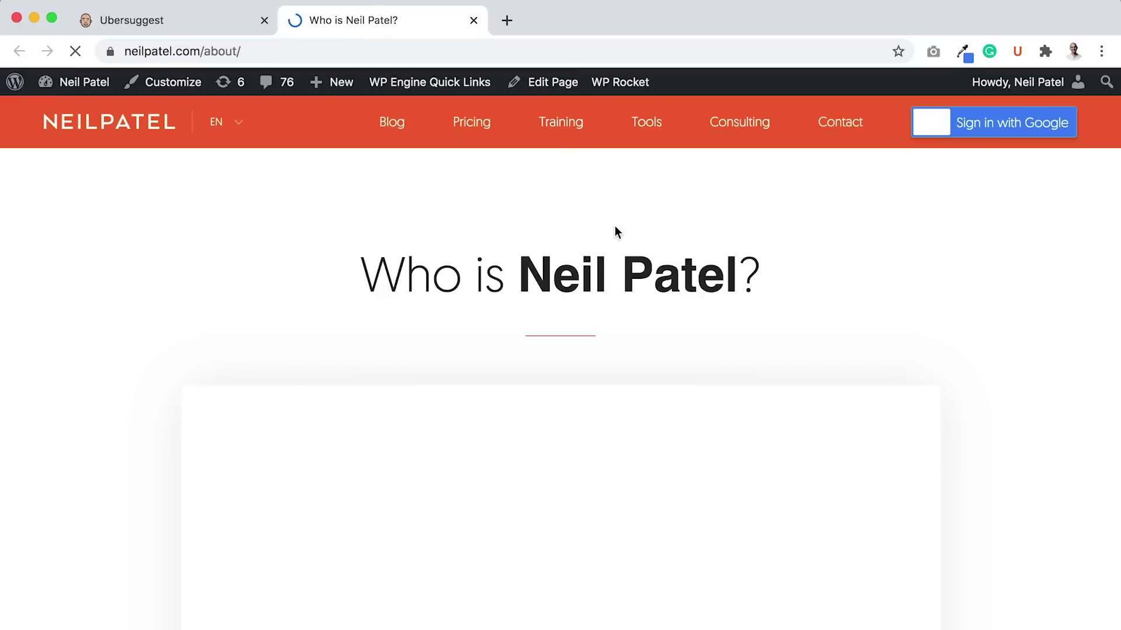
scroll(615, 253, down, 10)
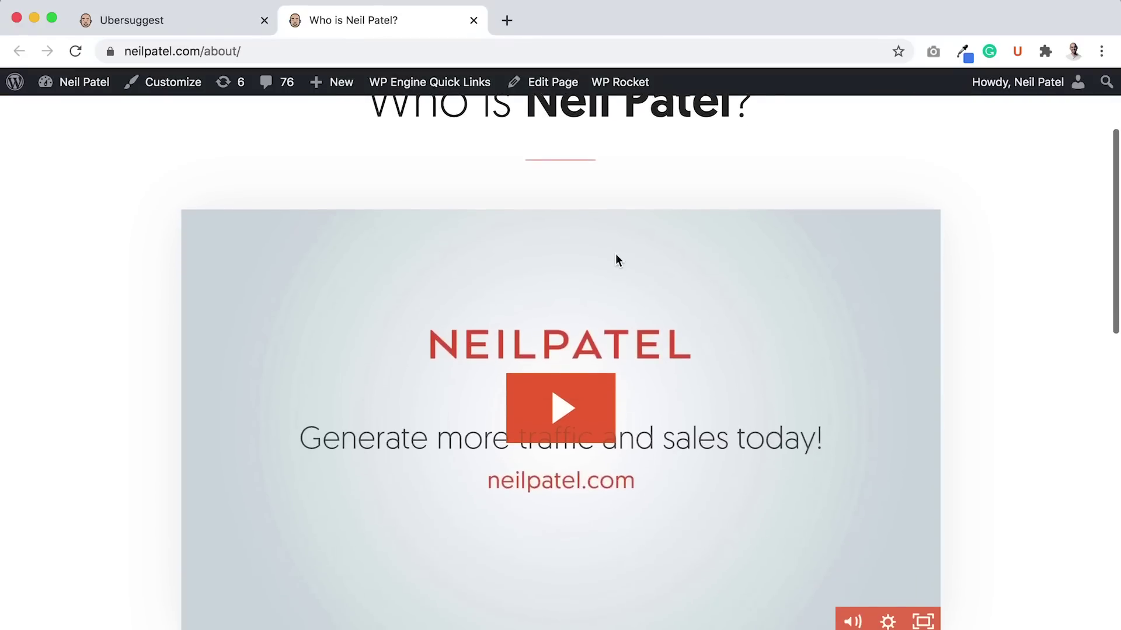
scroll(596, 400, down, 10)
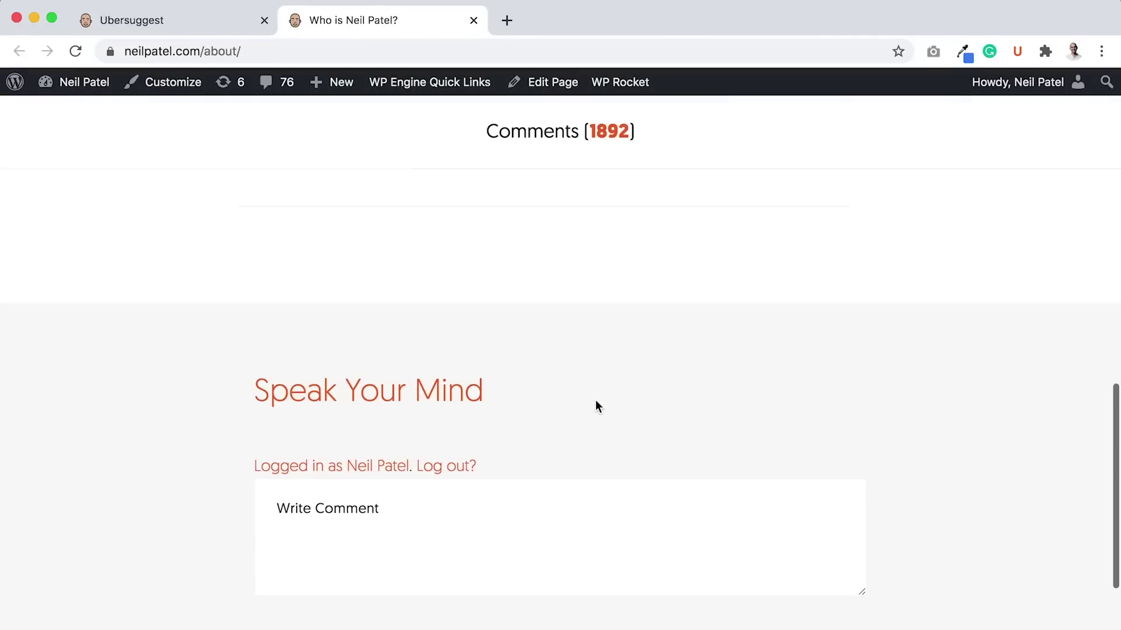
scroll(580, 221, down, 8)
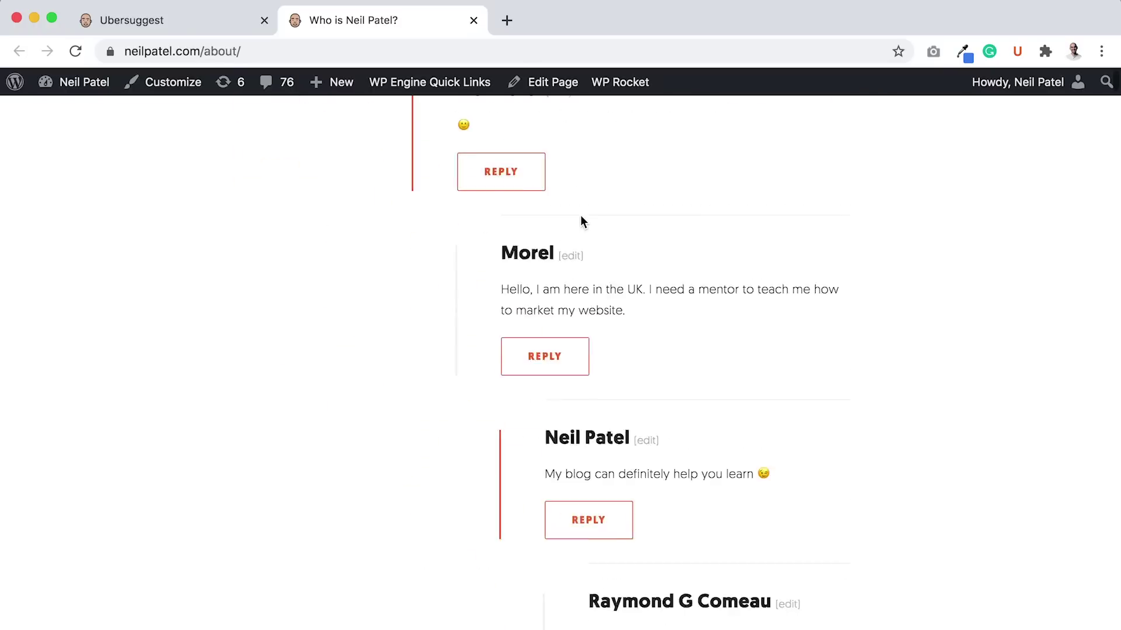
scroll(580, 221, up, 10)
scroll(581, 222, up, 18)
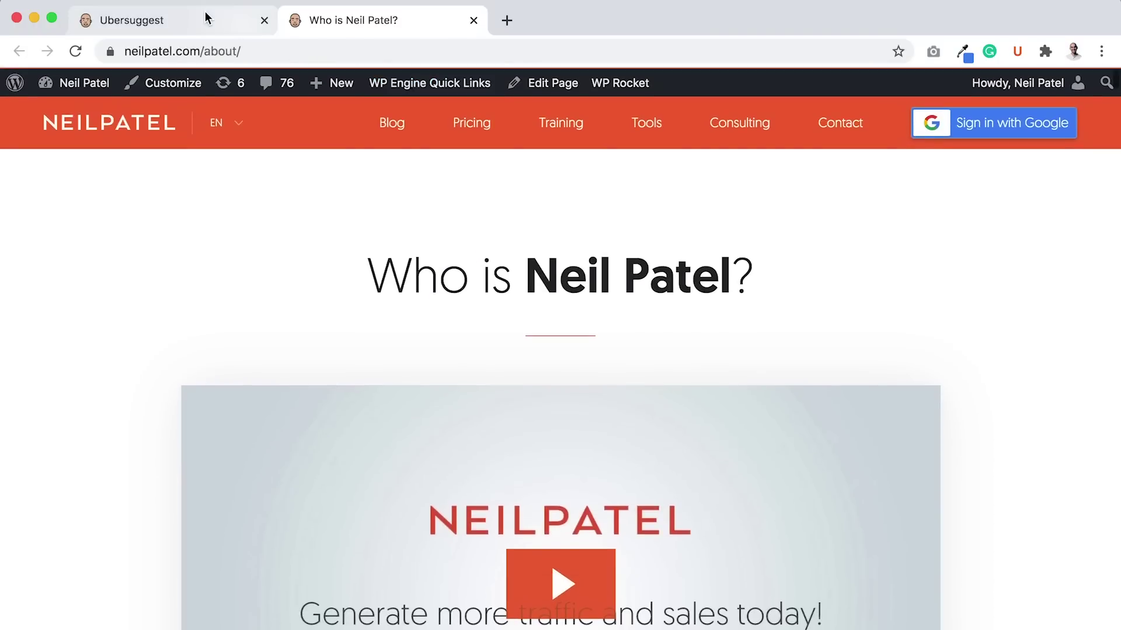
click(205, 12)
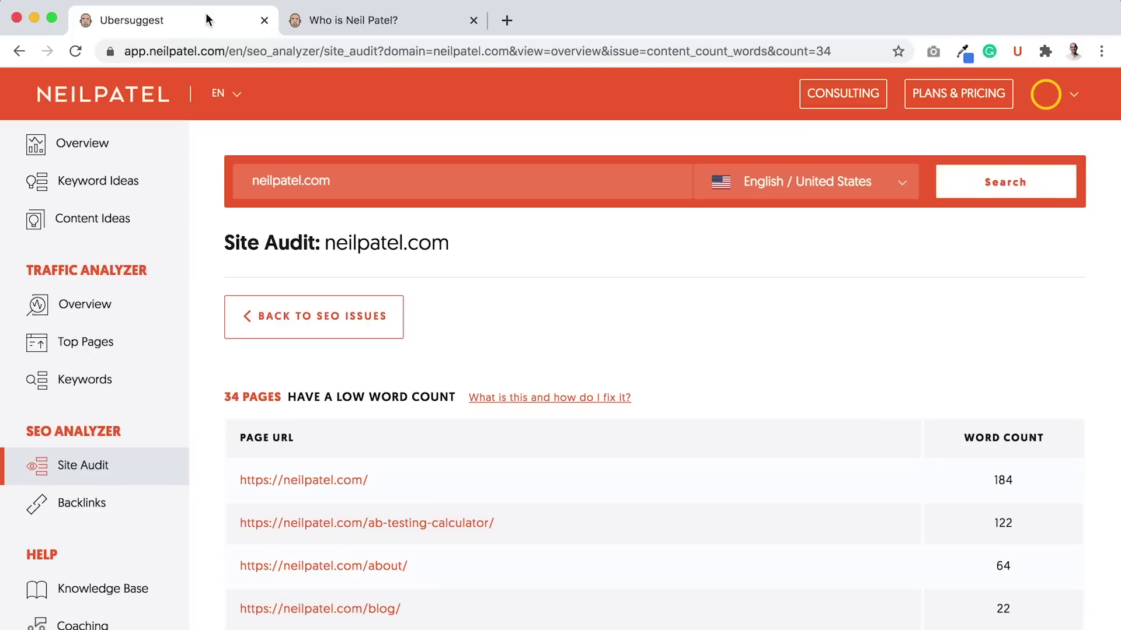
Inspect the A/B testing calculator page in a new tab, then return to the full SEO issues list.
super+click(421, 535)
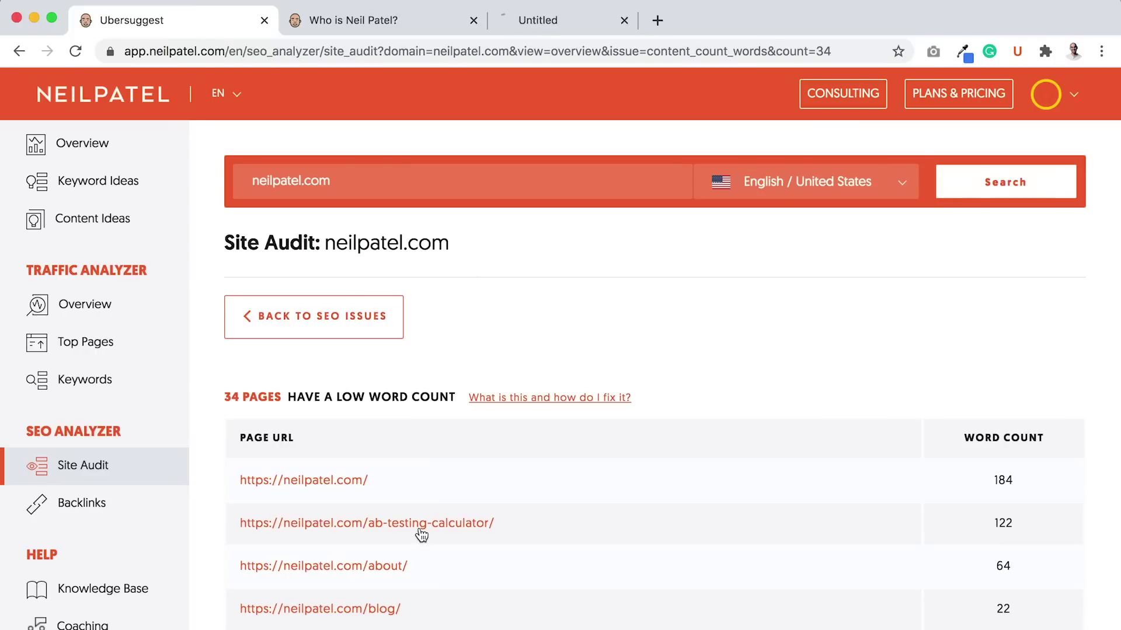
click(551, 18)
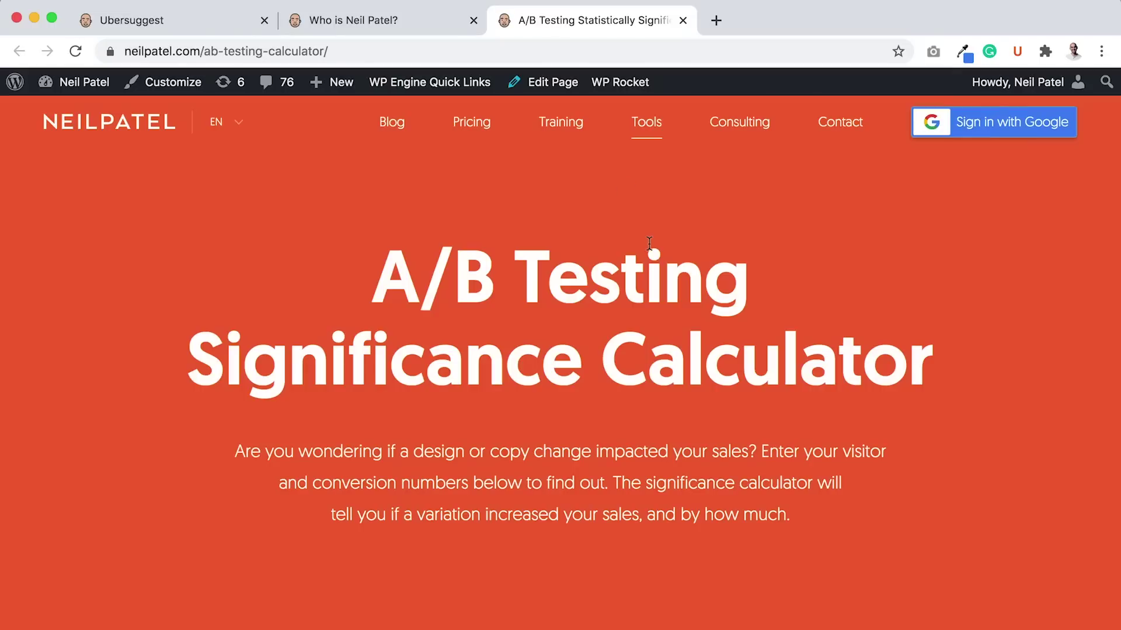
scroll(649, 243, down, 10)
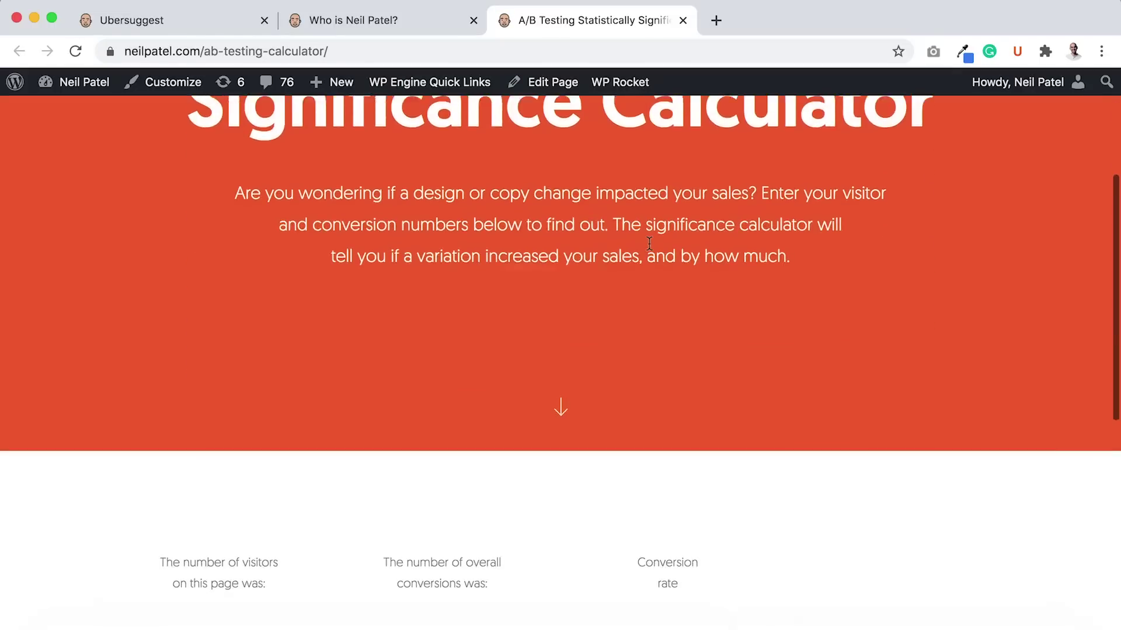
scroll(629, 295, up, 3)
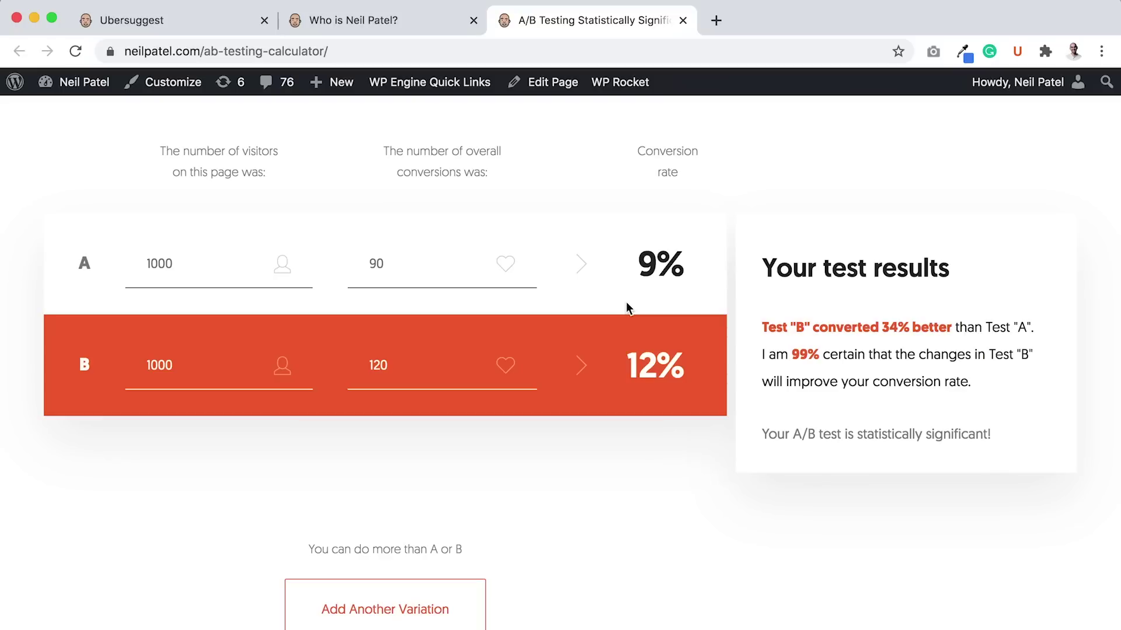
scroll(626, 302, up, 2)
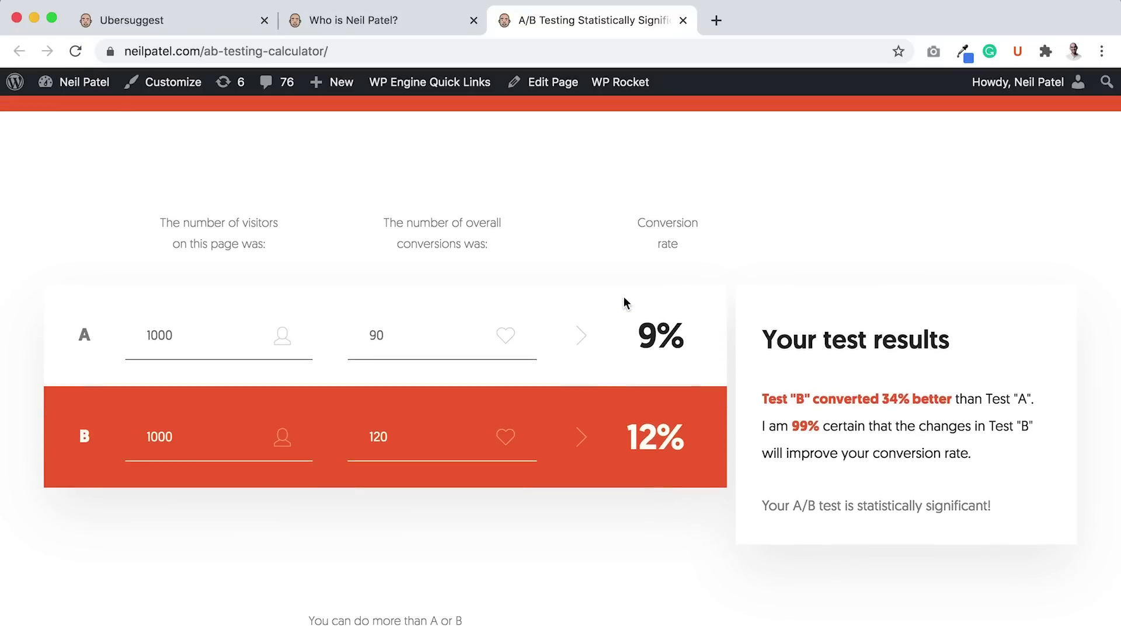
click(169, 20)
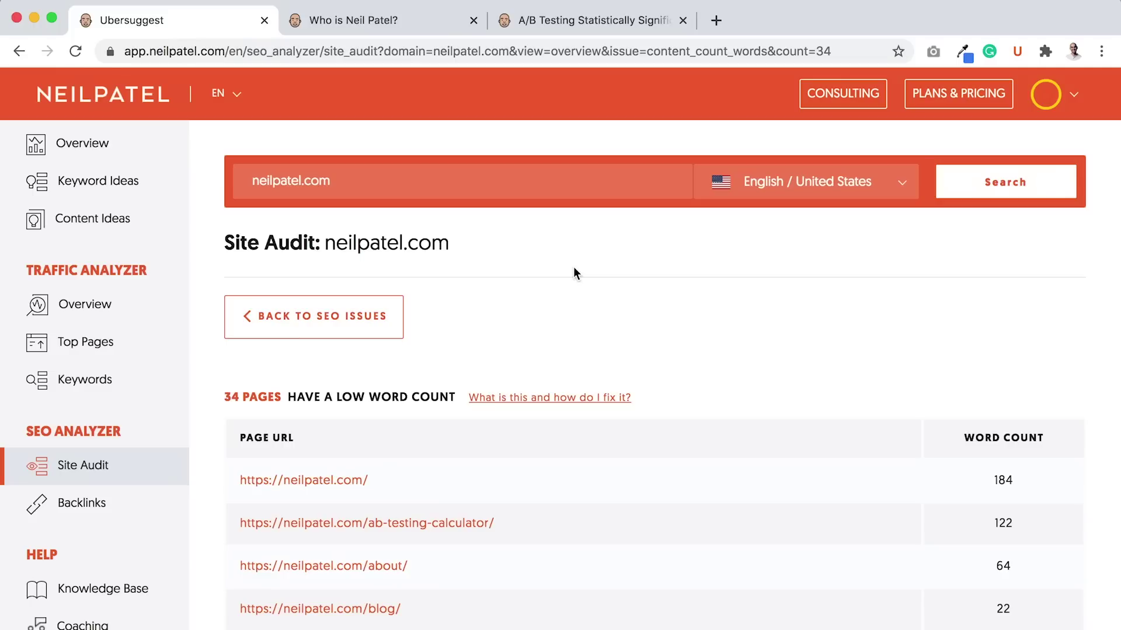
click(323, 314)
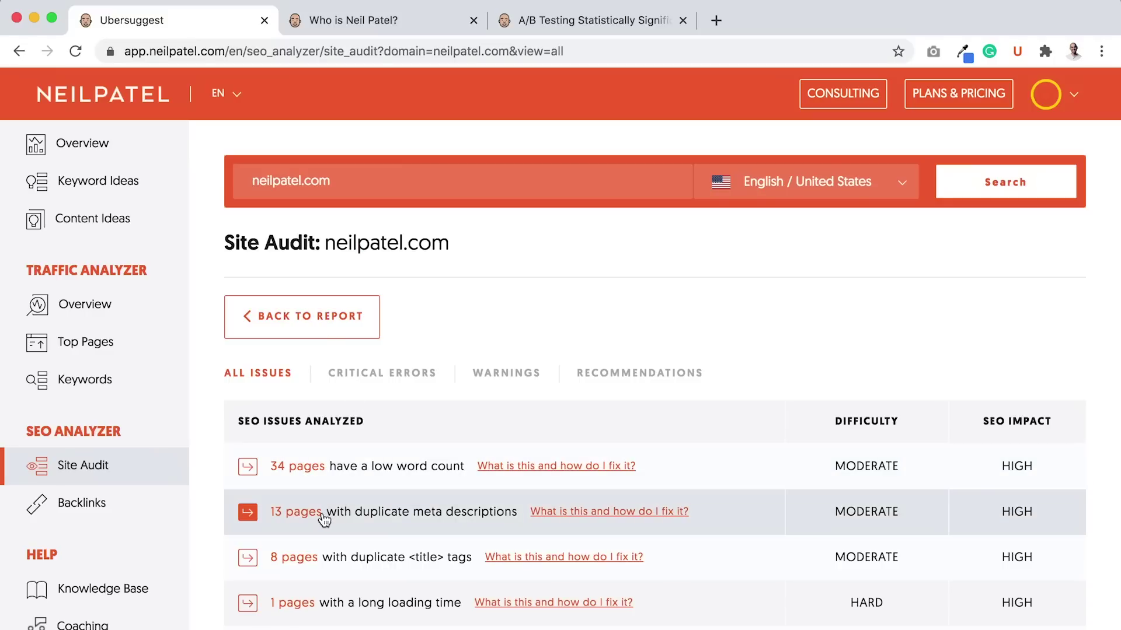
Review the 13 duplicate-meta-description pages, expanding the first, bio and contact description groups.
click(356, 514)
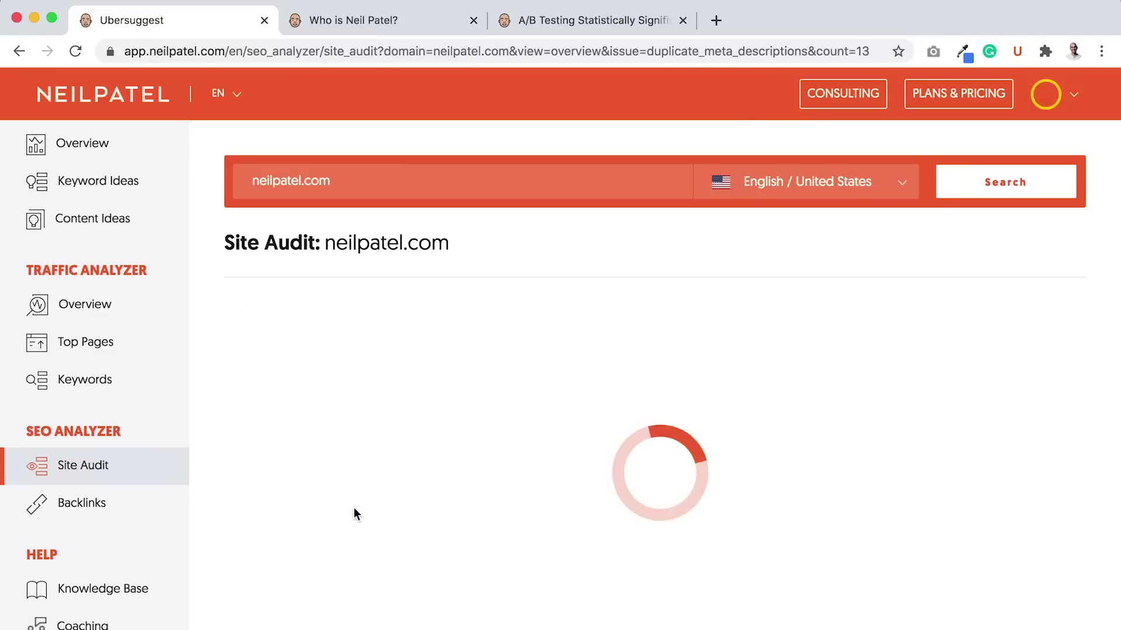
scroll(354, 507, down, 3)
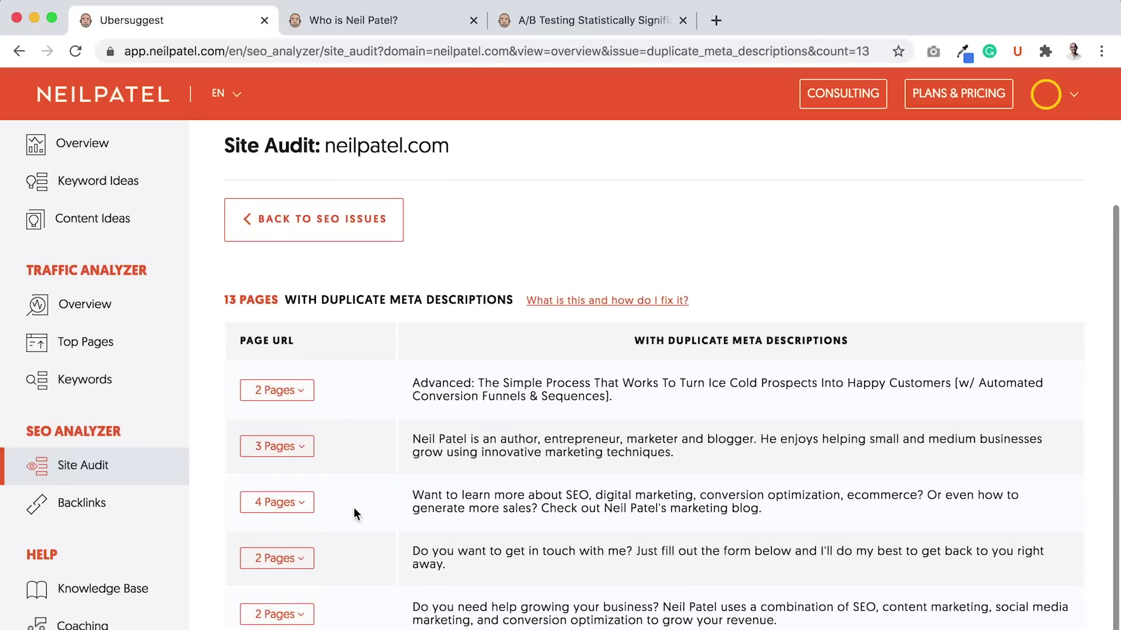
click(292, 398)
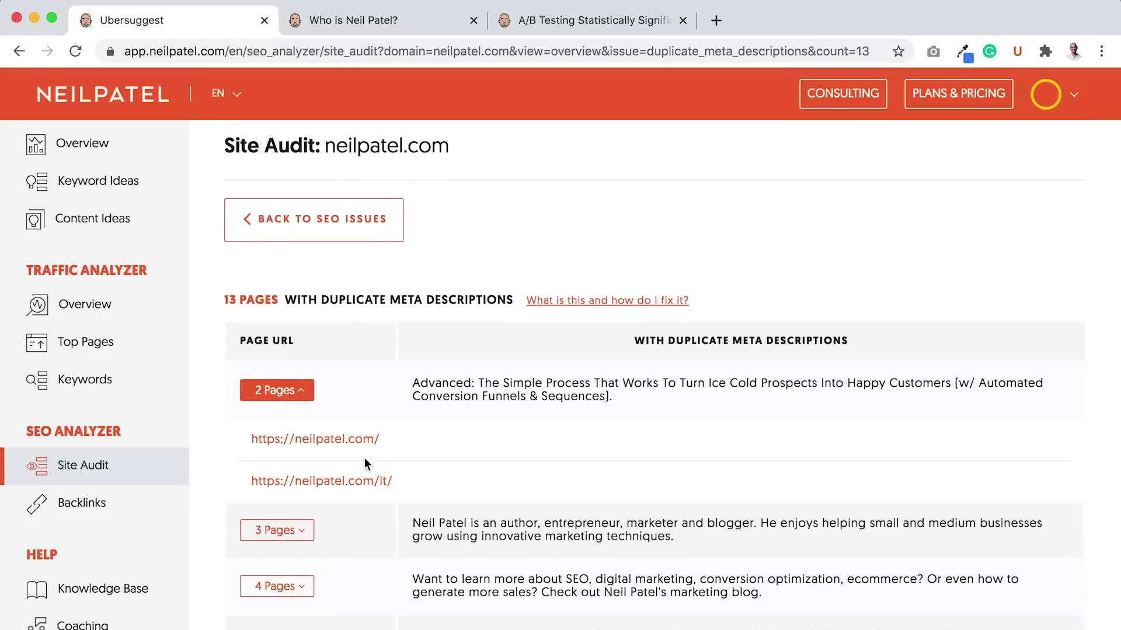
click(303, 390)
click(302, 446)
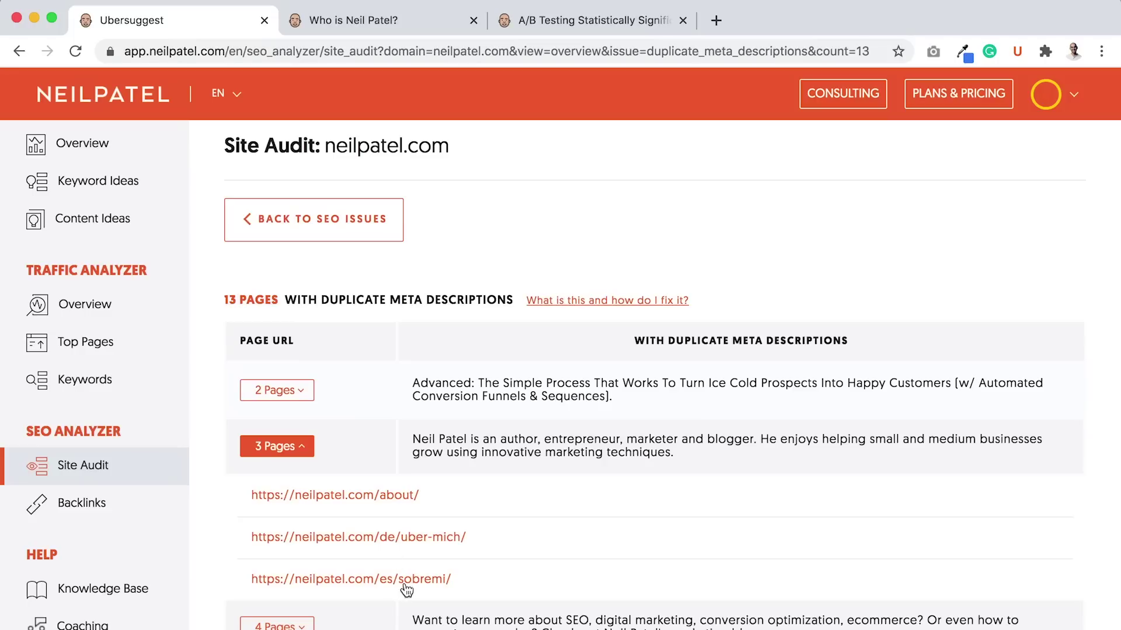
click(301, 453)
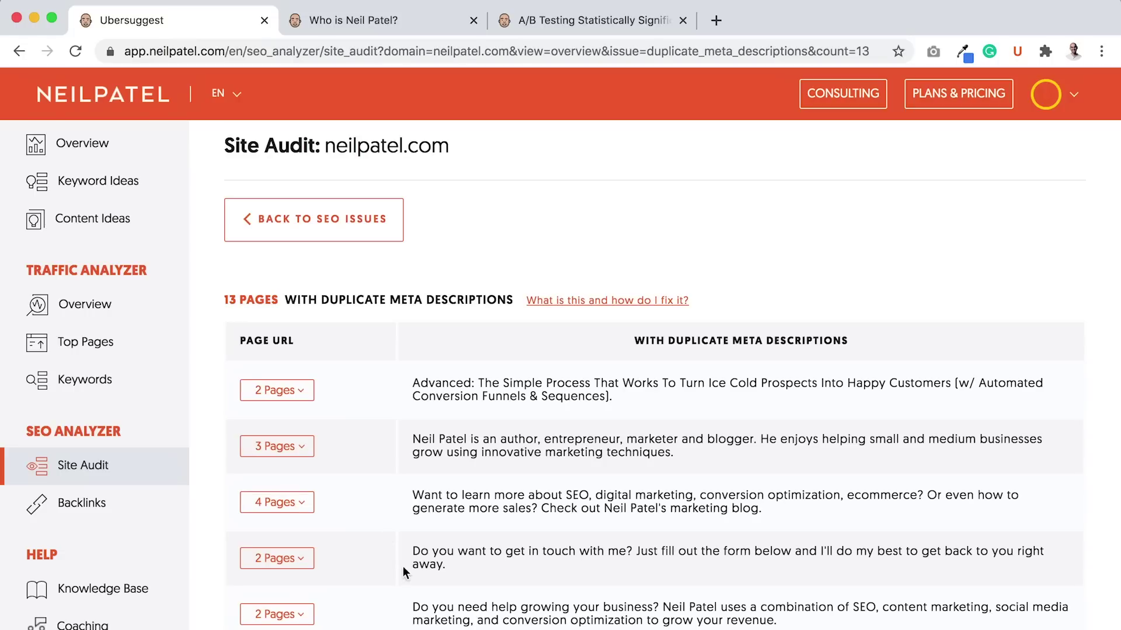
click(310, 561)
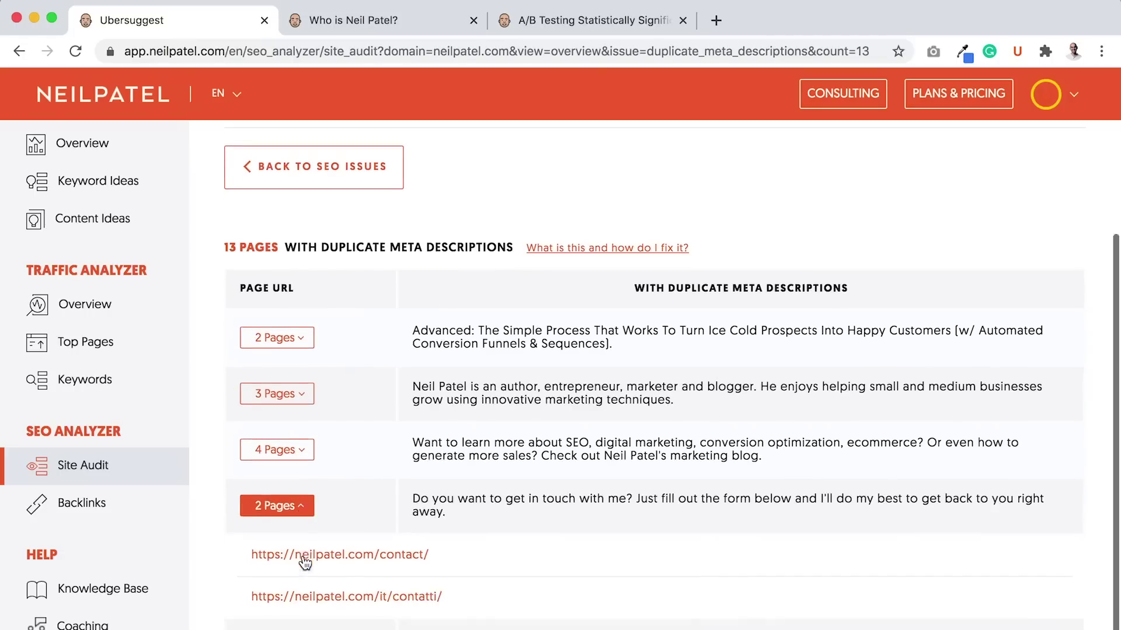
click(301, 556)
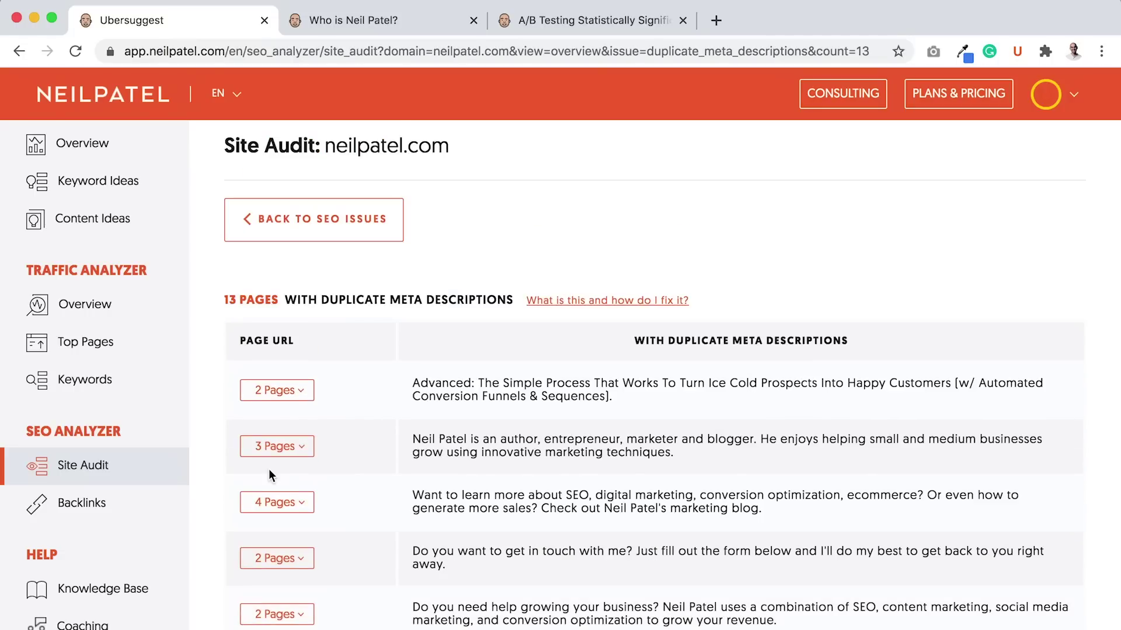
click(289, 236)
scroll(400, 394, down, 3)
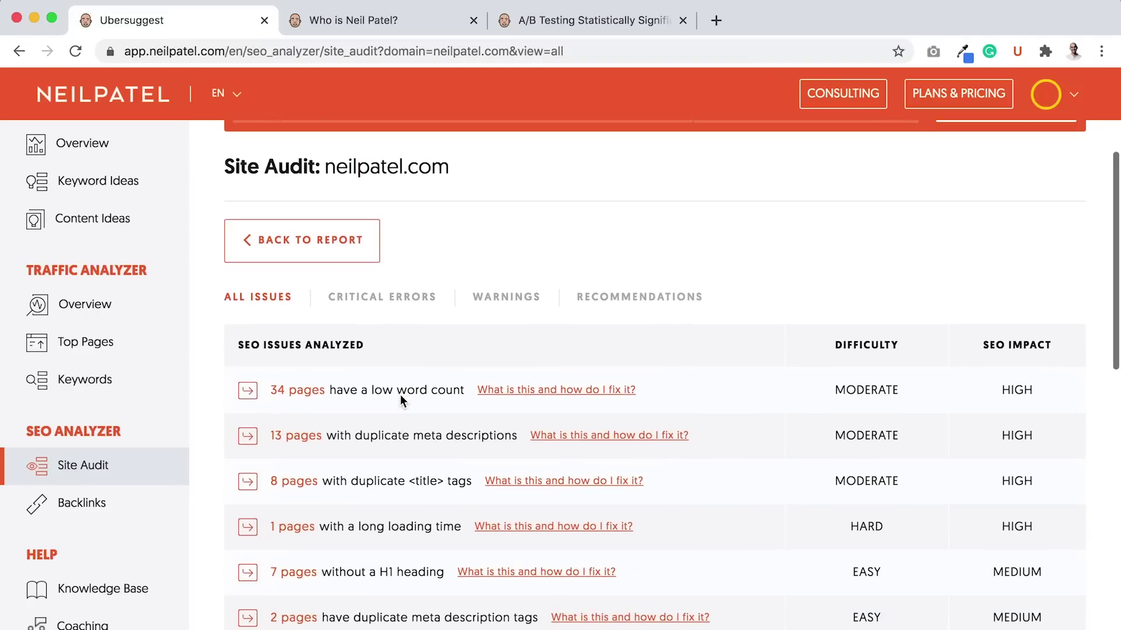
click(309, 480)
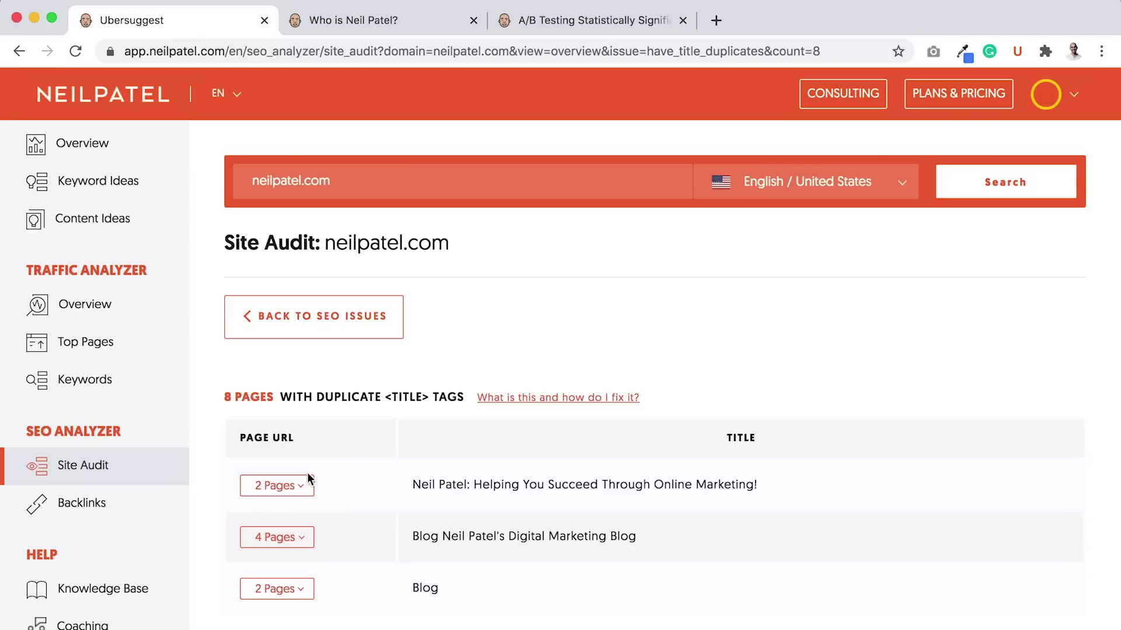
click(371, 322)
scroll(466, 408, down, 3)
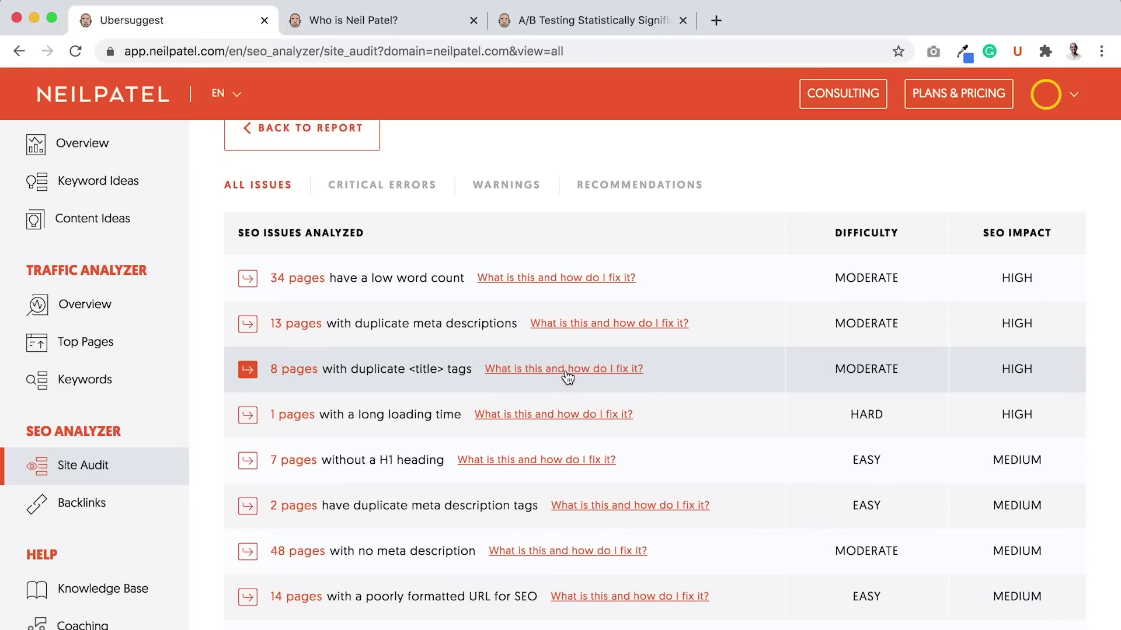
click(565, 370)
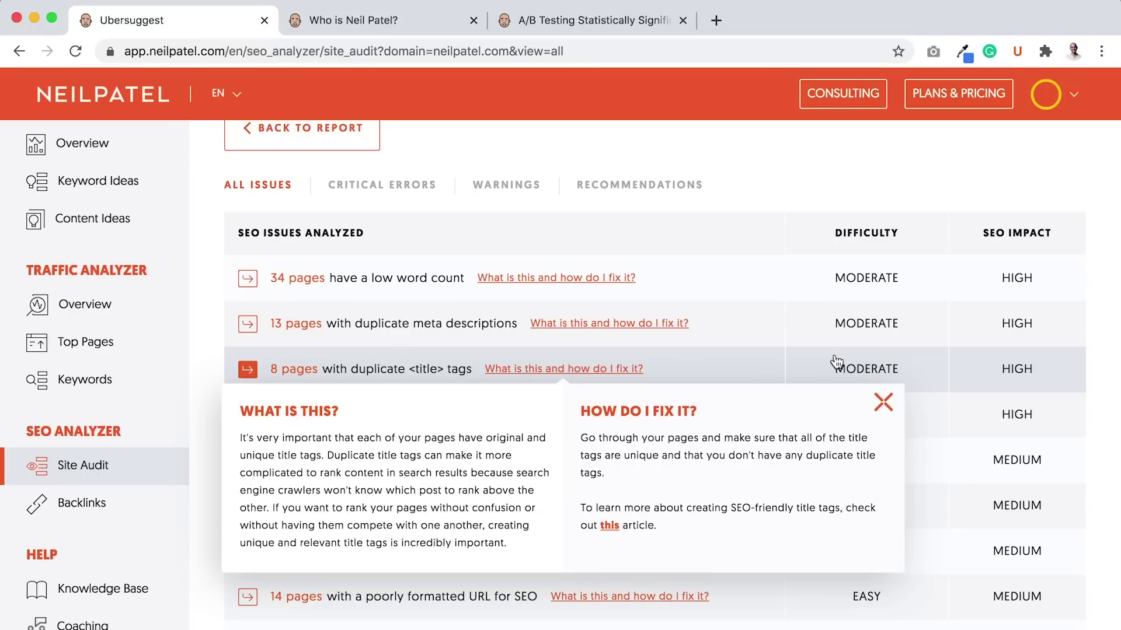
click(882, 400)
scroll(756, 549, down, 5)
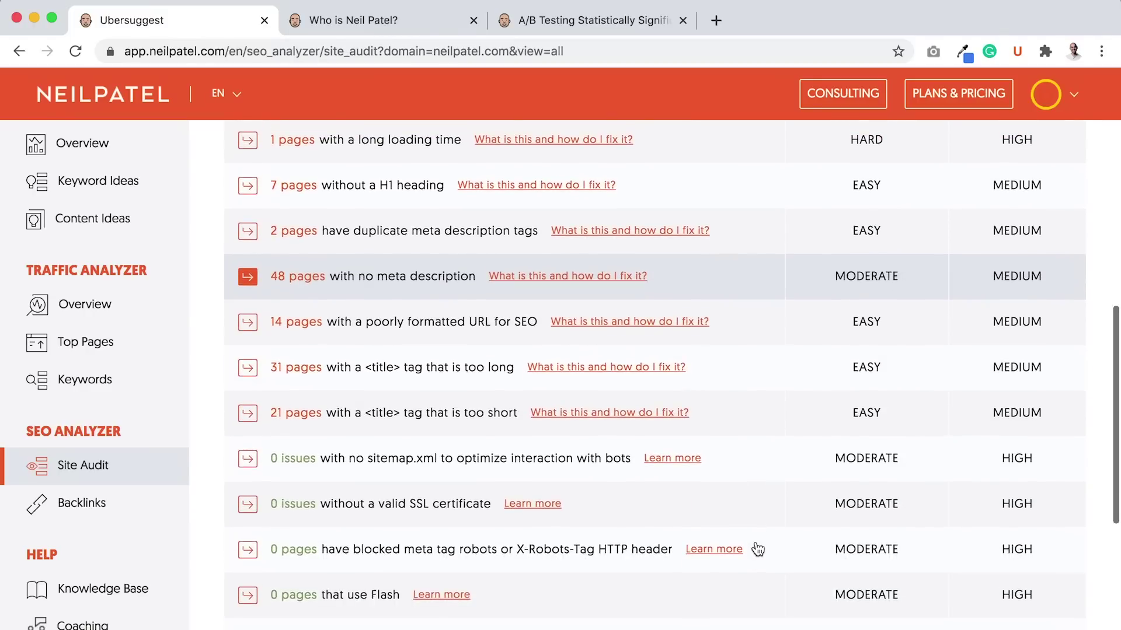
scroll(743, 543, up, 10)
Filter the issues by Critical Errors, Warnings and Recommendations, then go back to the report.
click(411, 374)
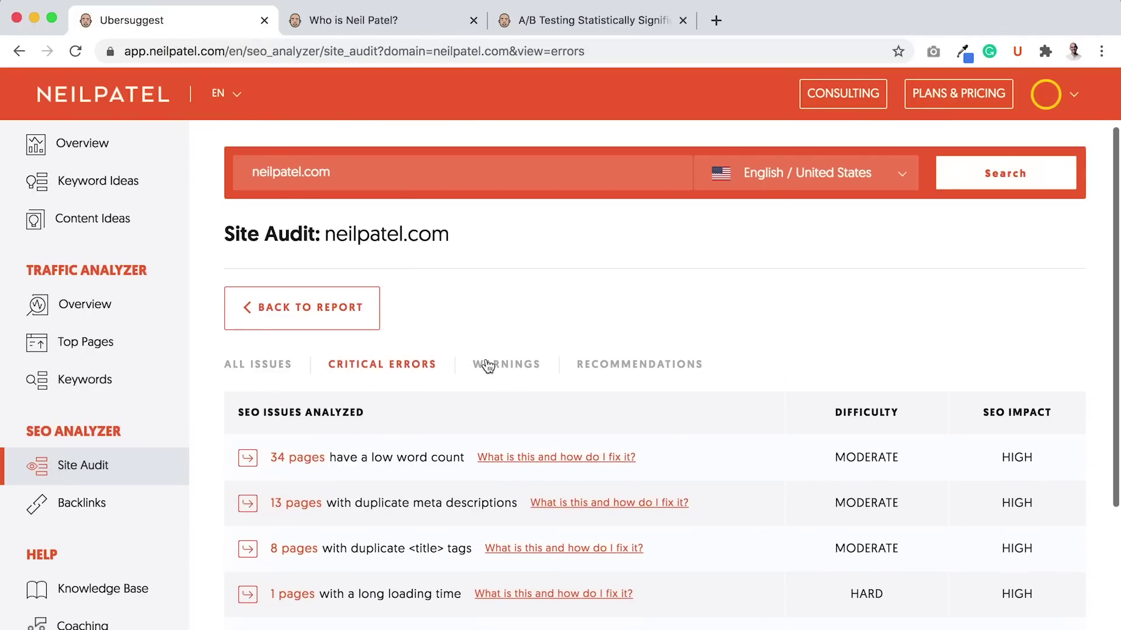
click(509, 368)
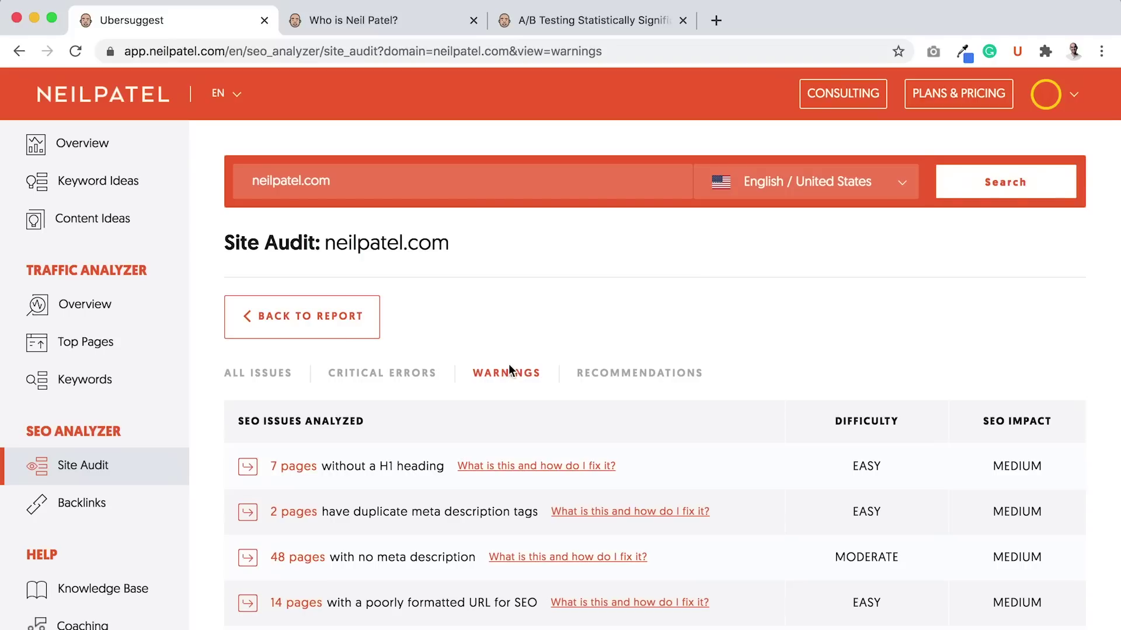
click(658, 377)
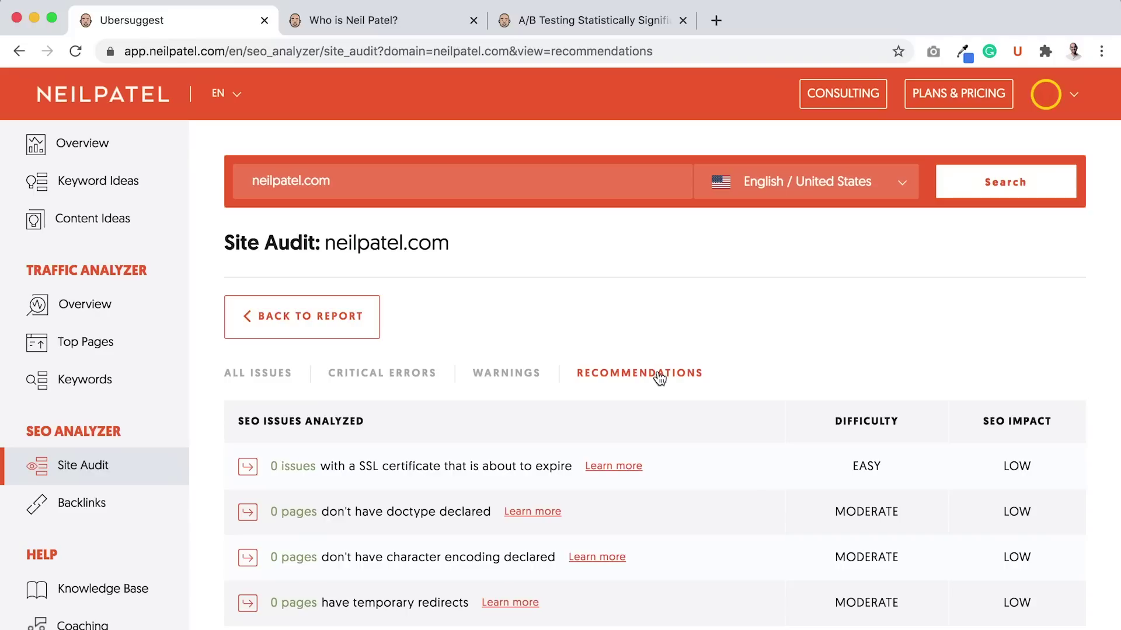
click(413, 375)
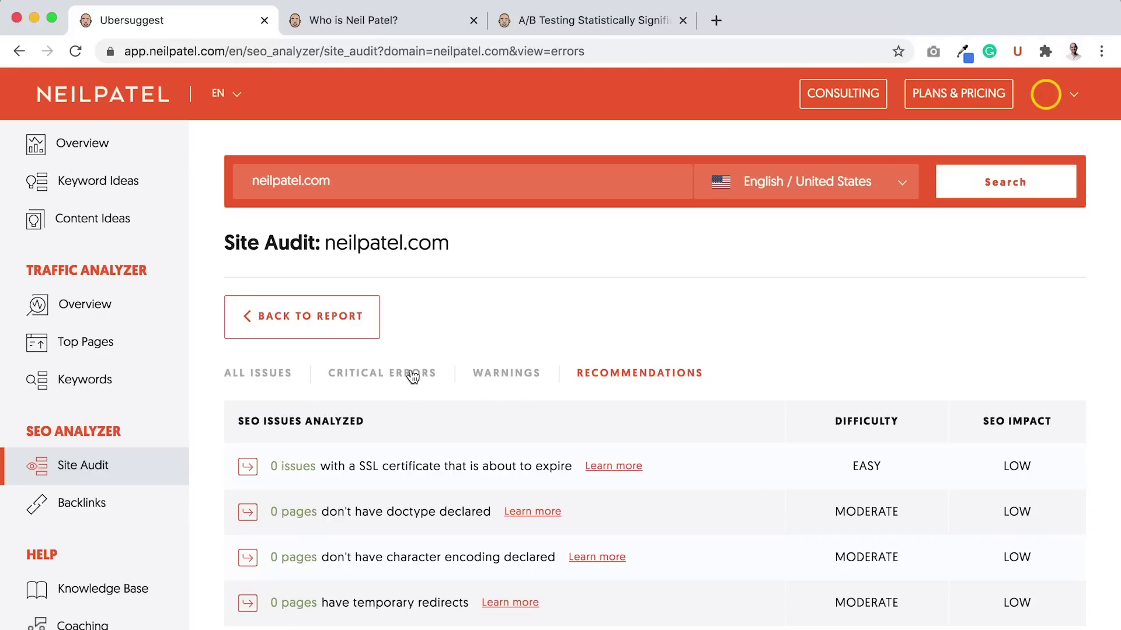
click(494, 378)
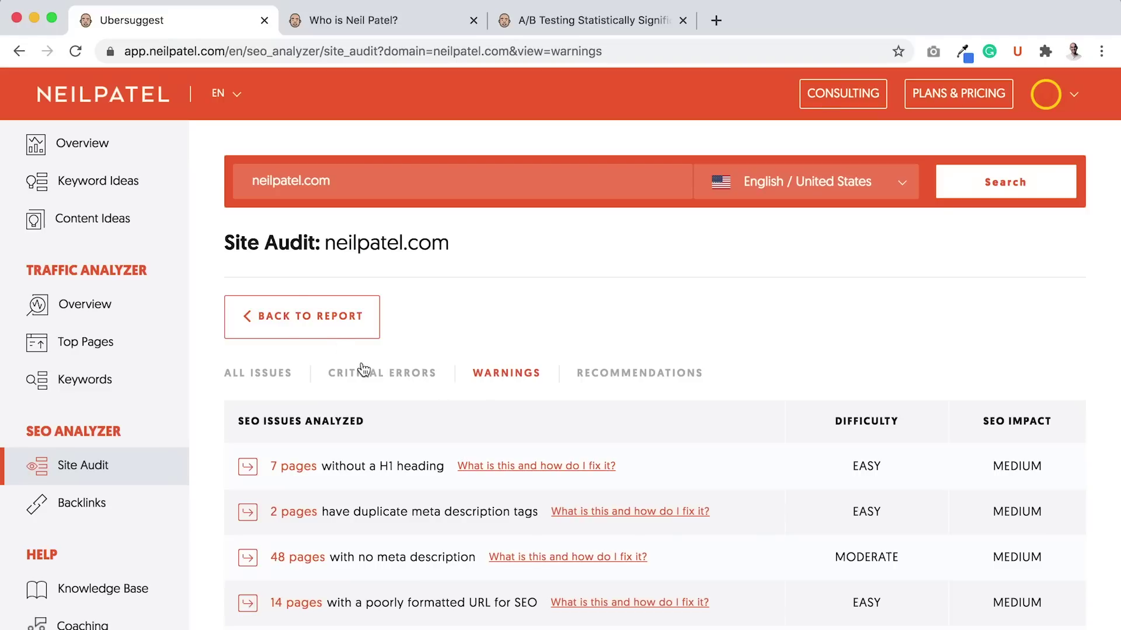
click(336, 334)
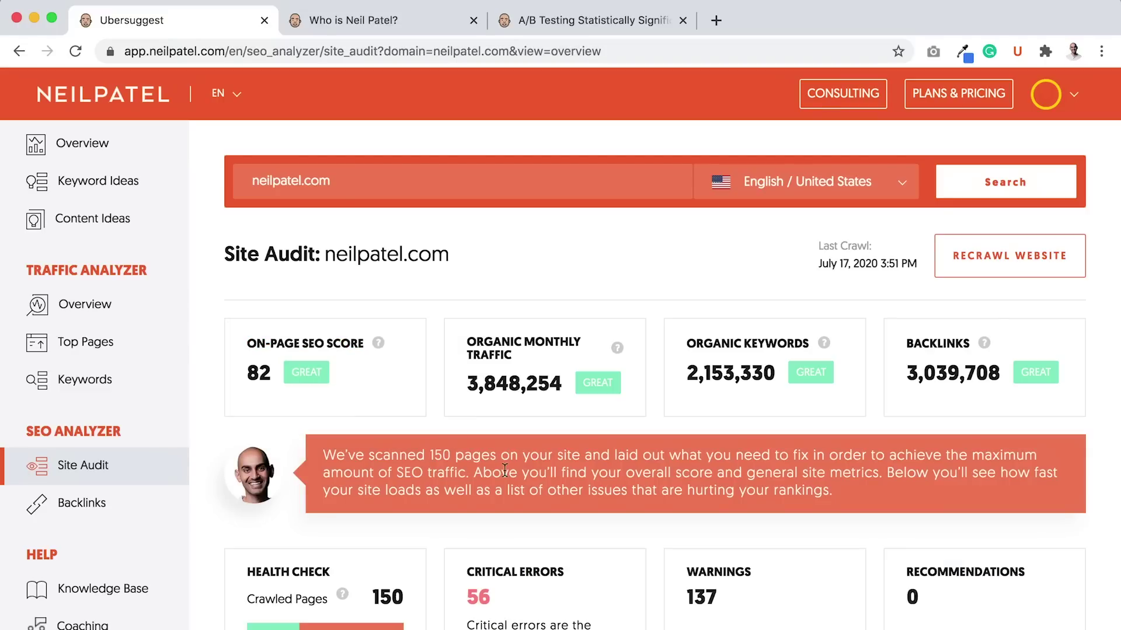
scroll(505, 470, down, 4)
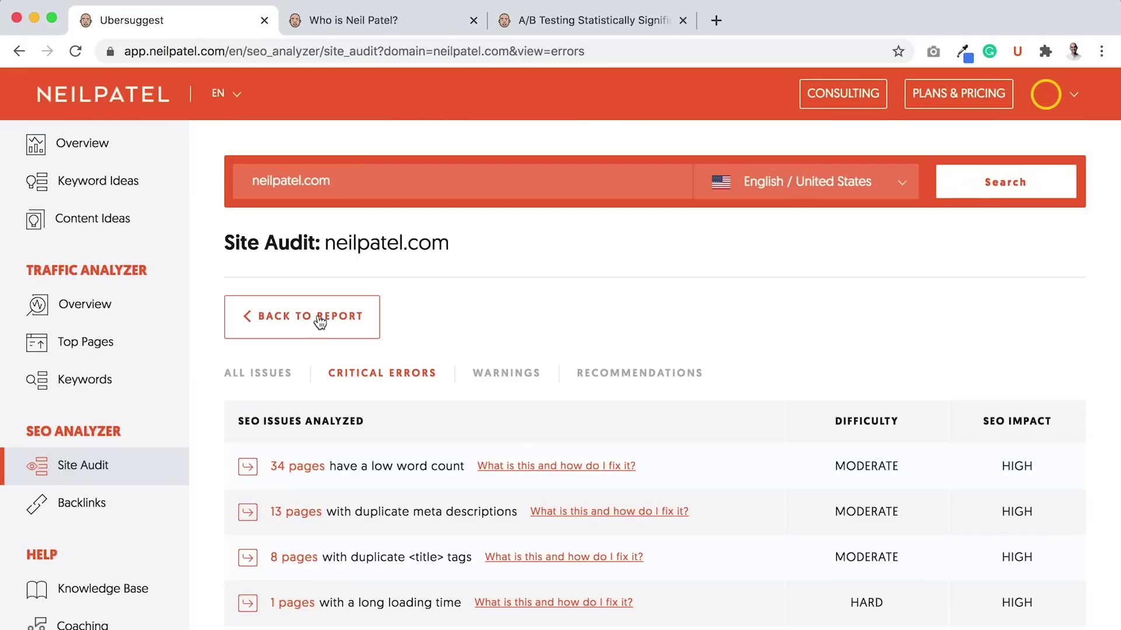
click(320, 321)
scroll(526, 490, down, 3)
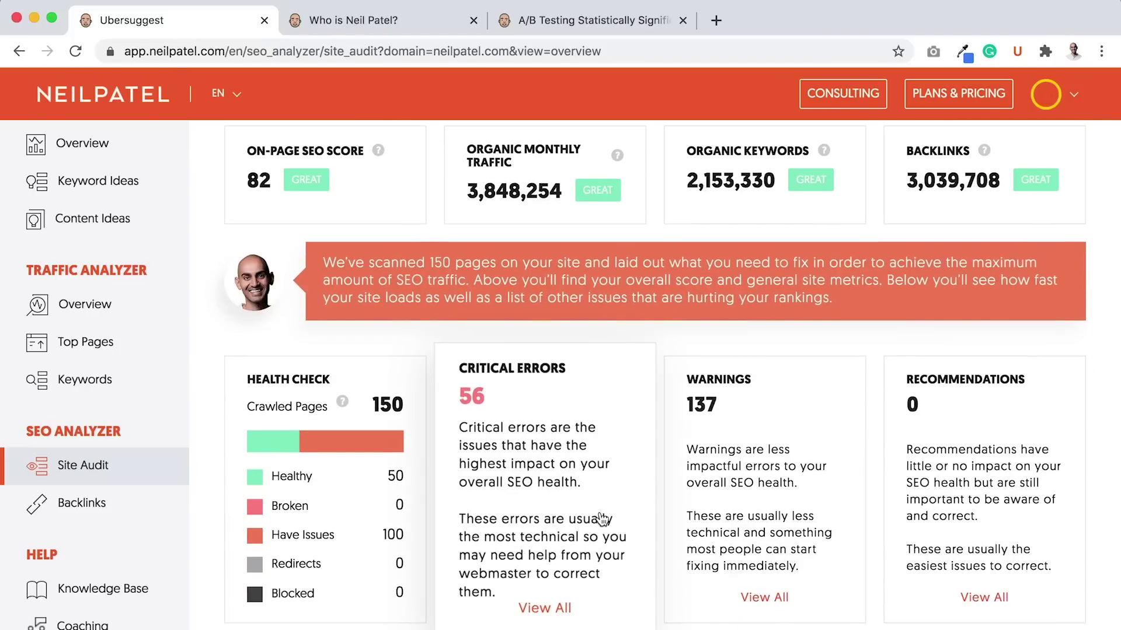
scroll(602, 518, down, 8)
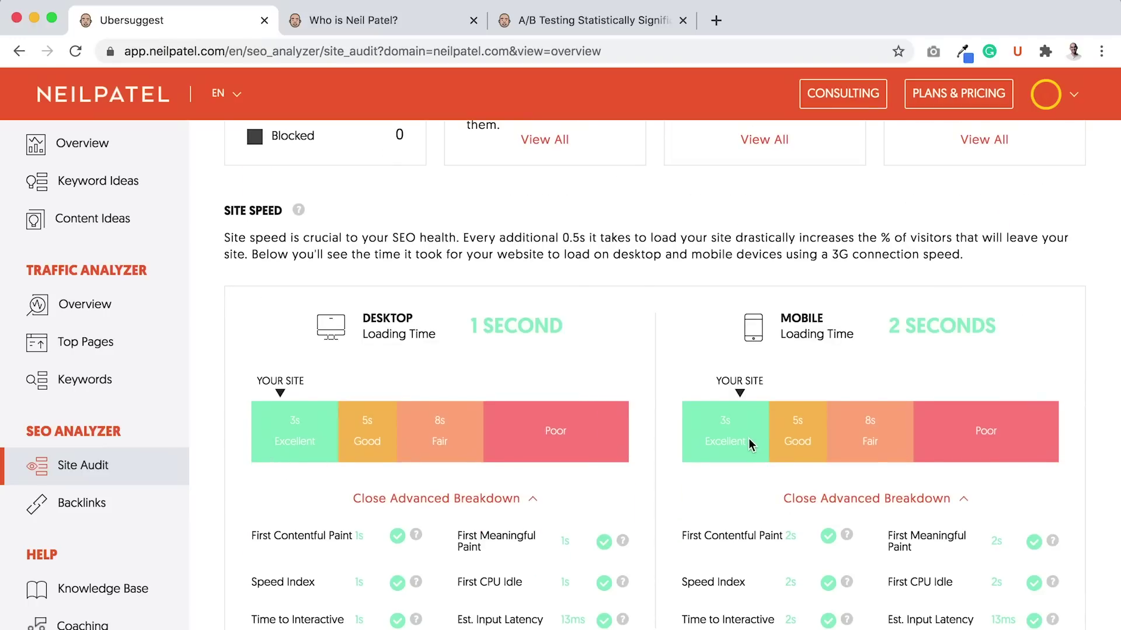
scroll(749, 439, down, 2)
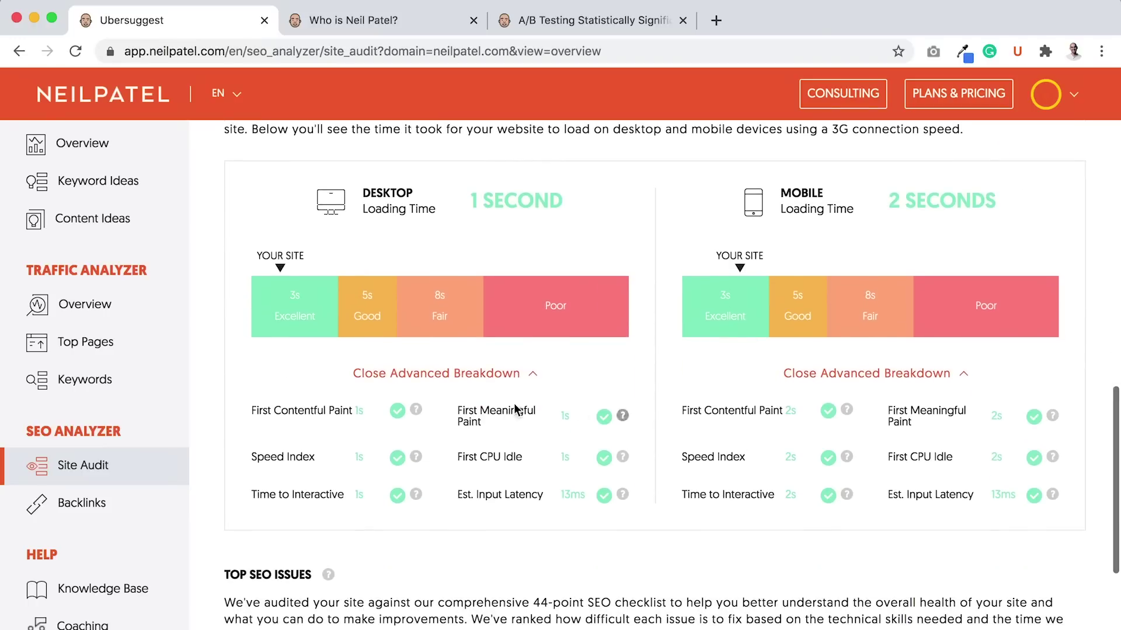
mouse_move(416, 459)
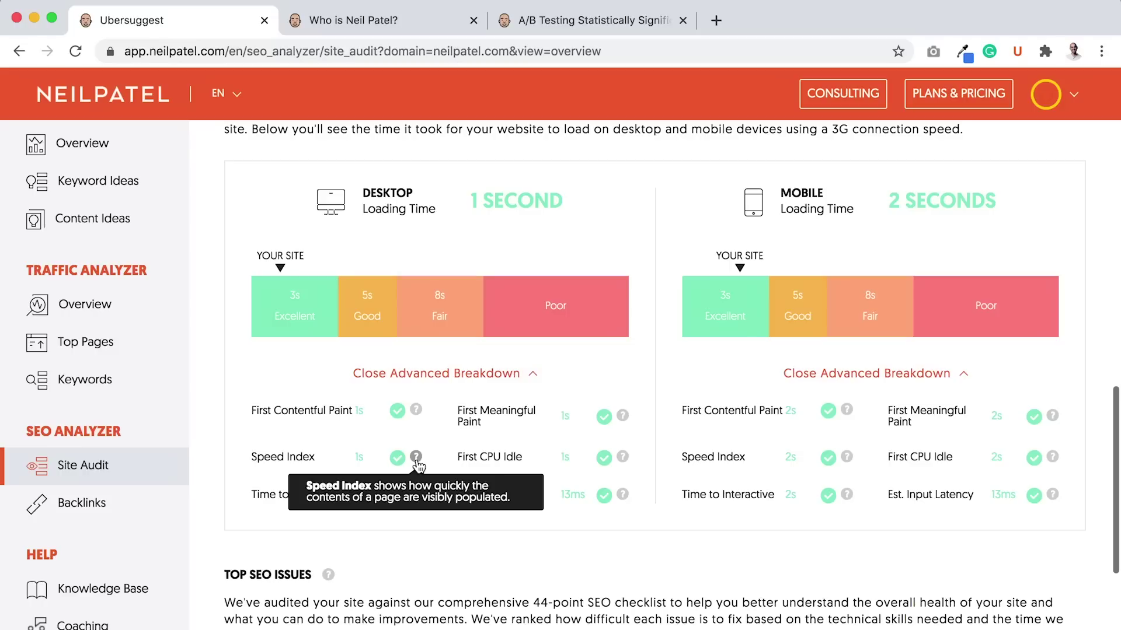
mouse_move(417, 496)
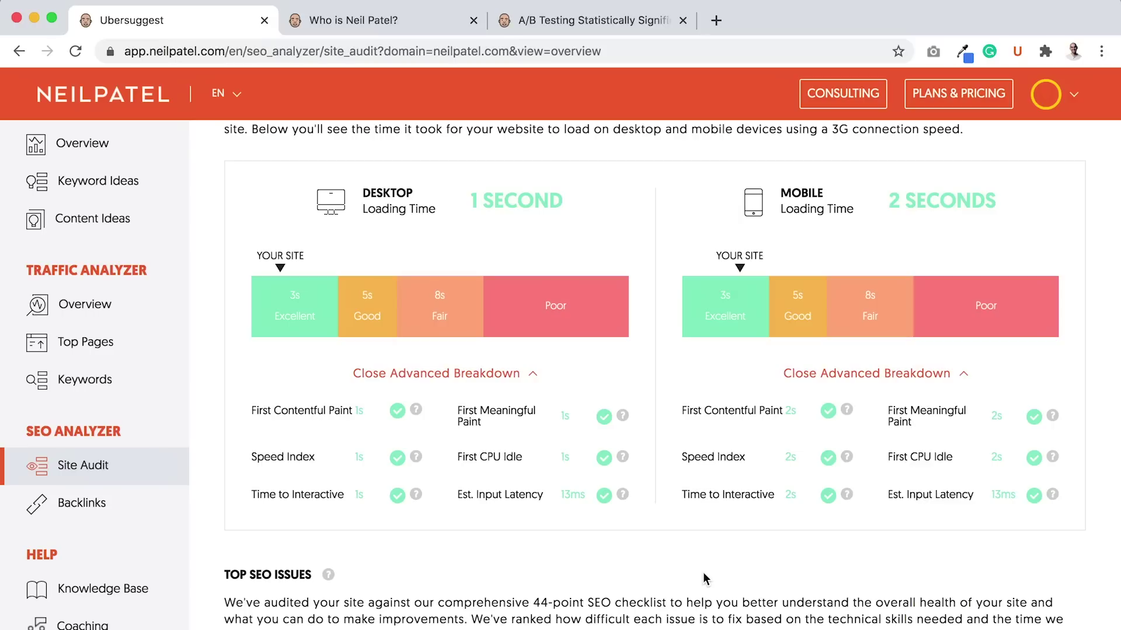
scroll(704, 579, down, 5)
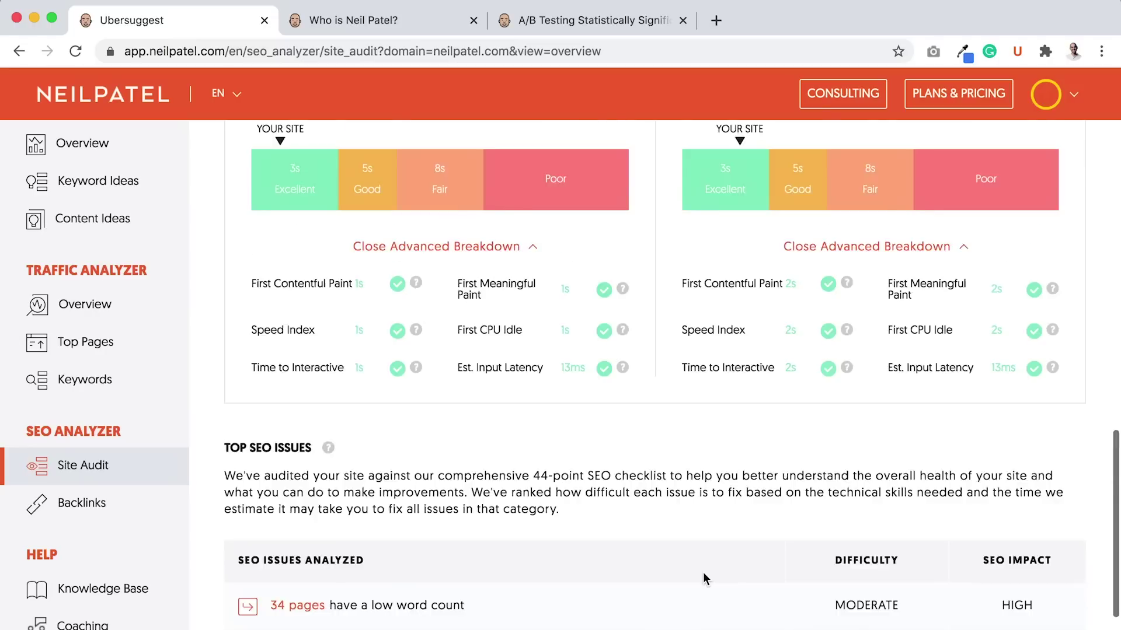
scroll(704, 579, up, 4)
scroll(704, 579, up, 10)
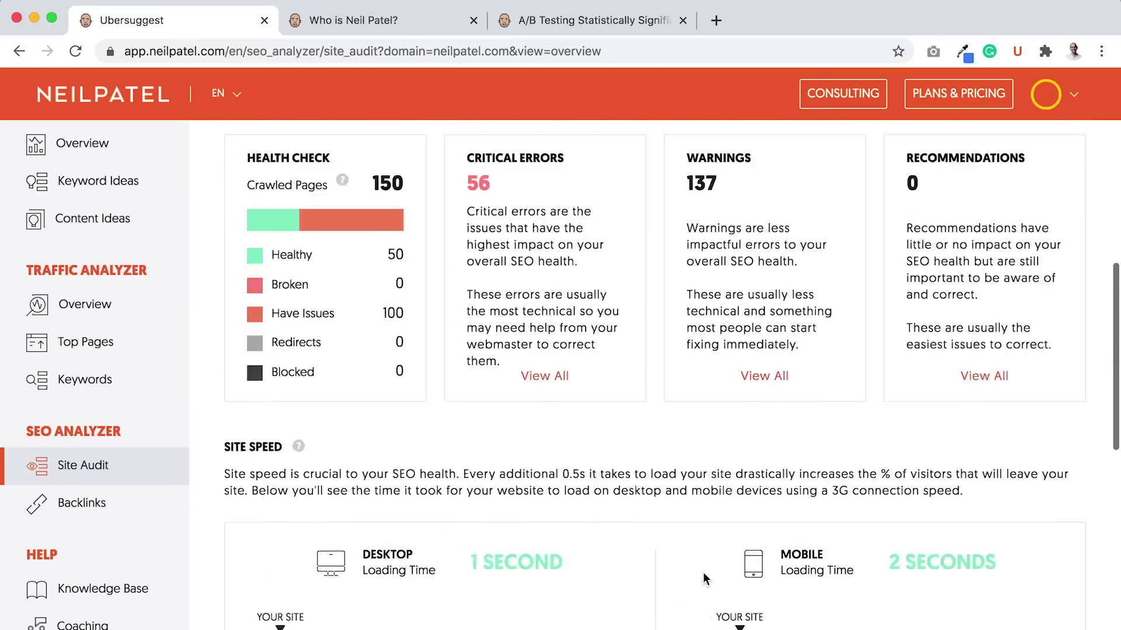
scroll(704, 579, up, 4)
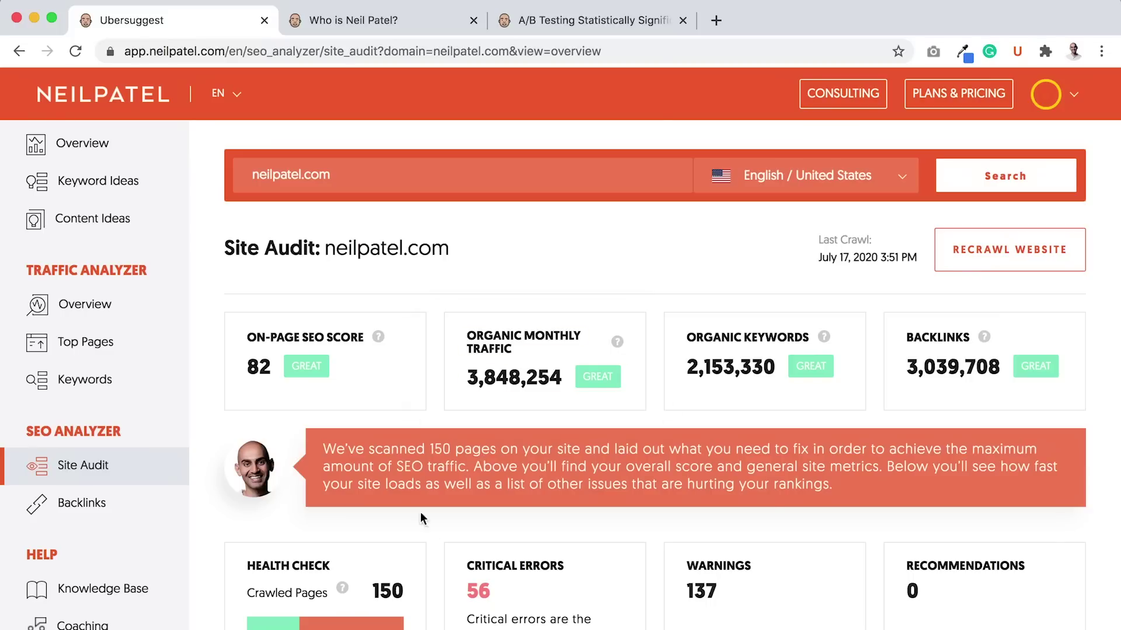
Recrawl neilpatel.com from the Site Audit overview.
click(958, 251)
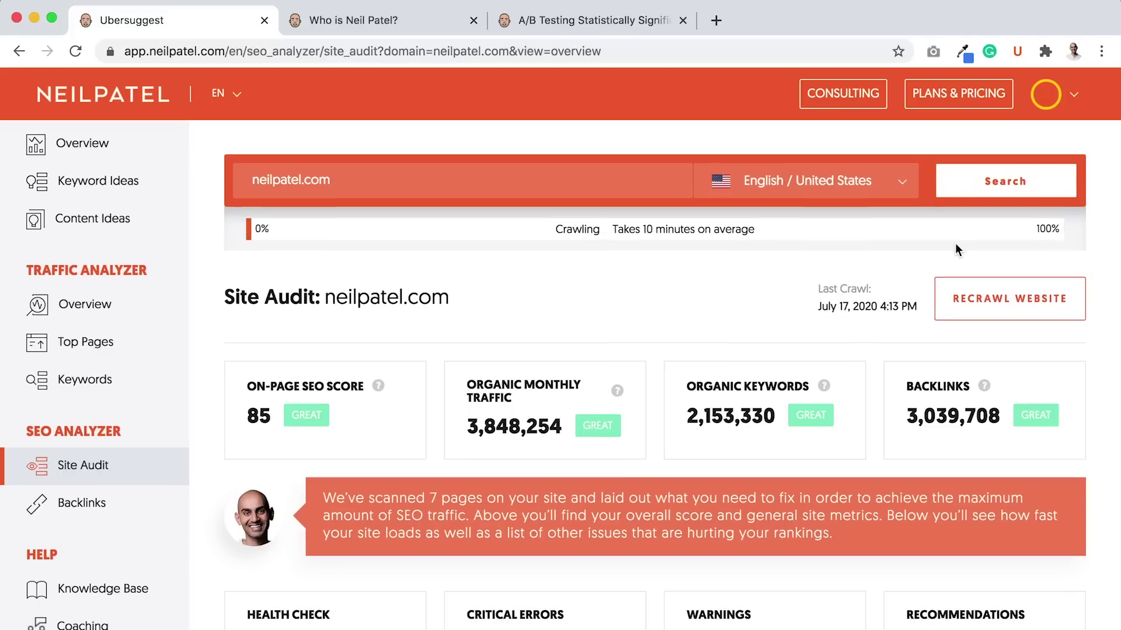
Scroll to the updated Health Check and Critical Errors cards showing 0 critical errors.
scroll(957, 246, down, 4)
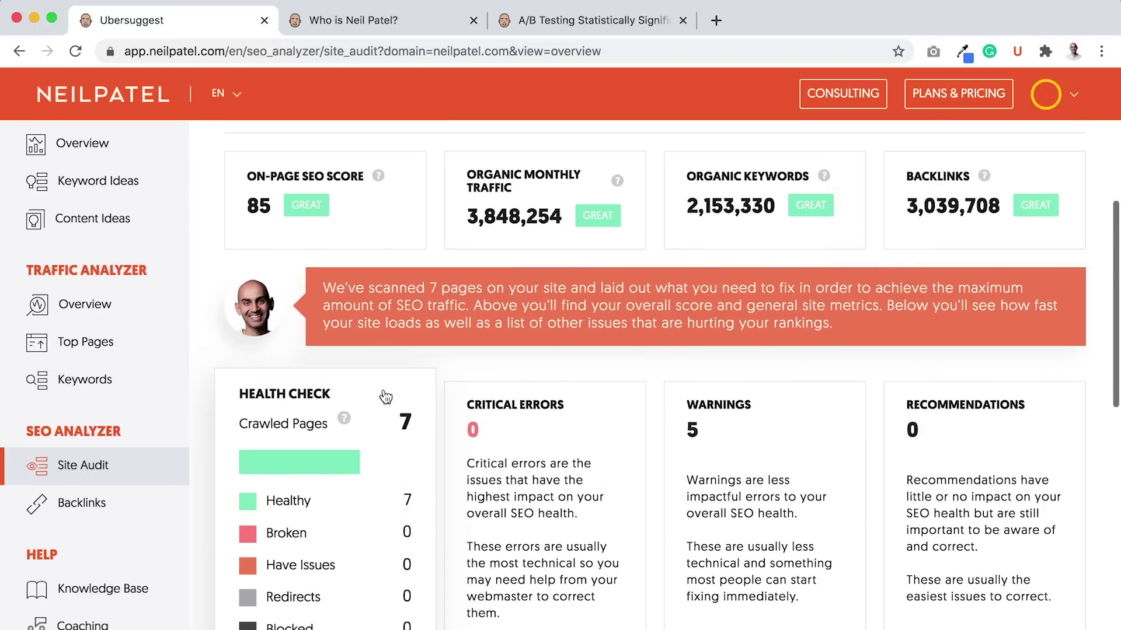